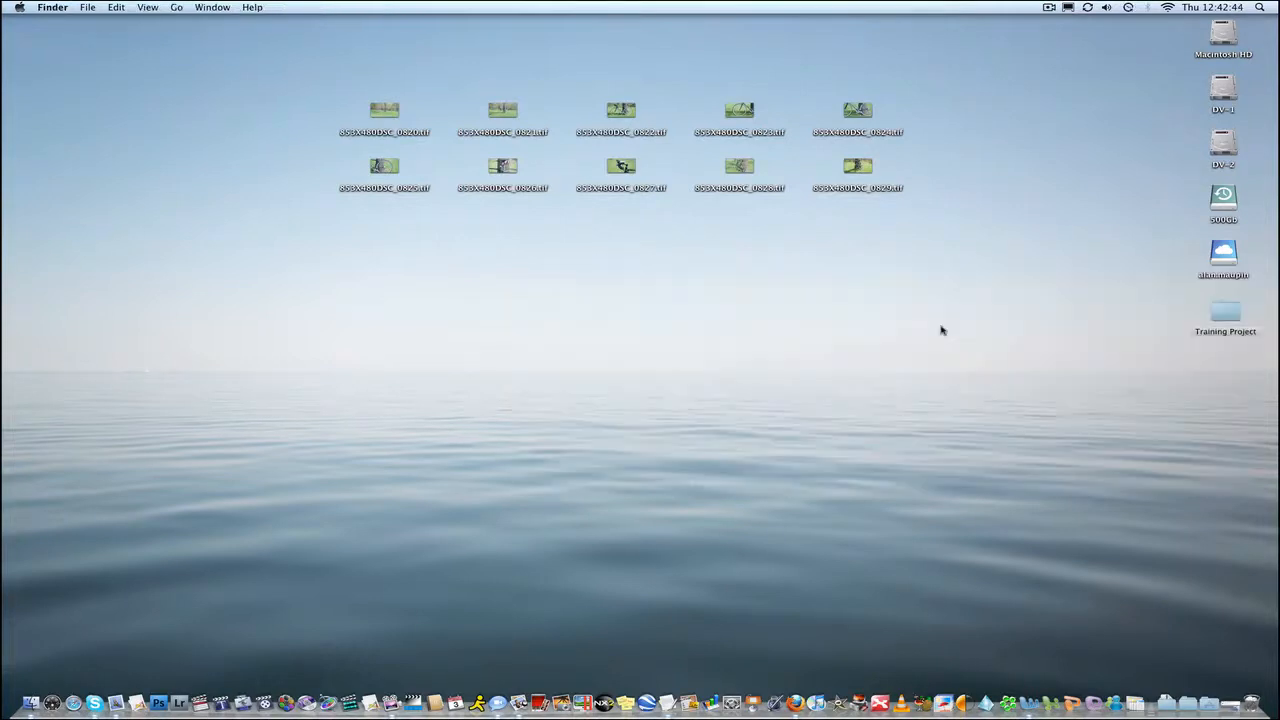
pyautogui.click(453, 87)
pyautogui.moveTo(312, 70); pyautogui.dragTo(957, 249)
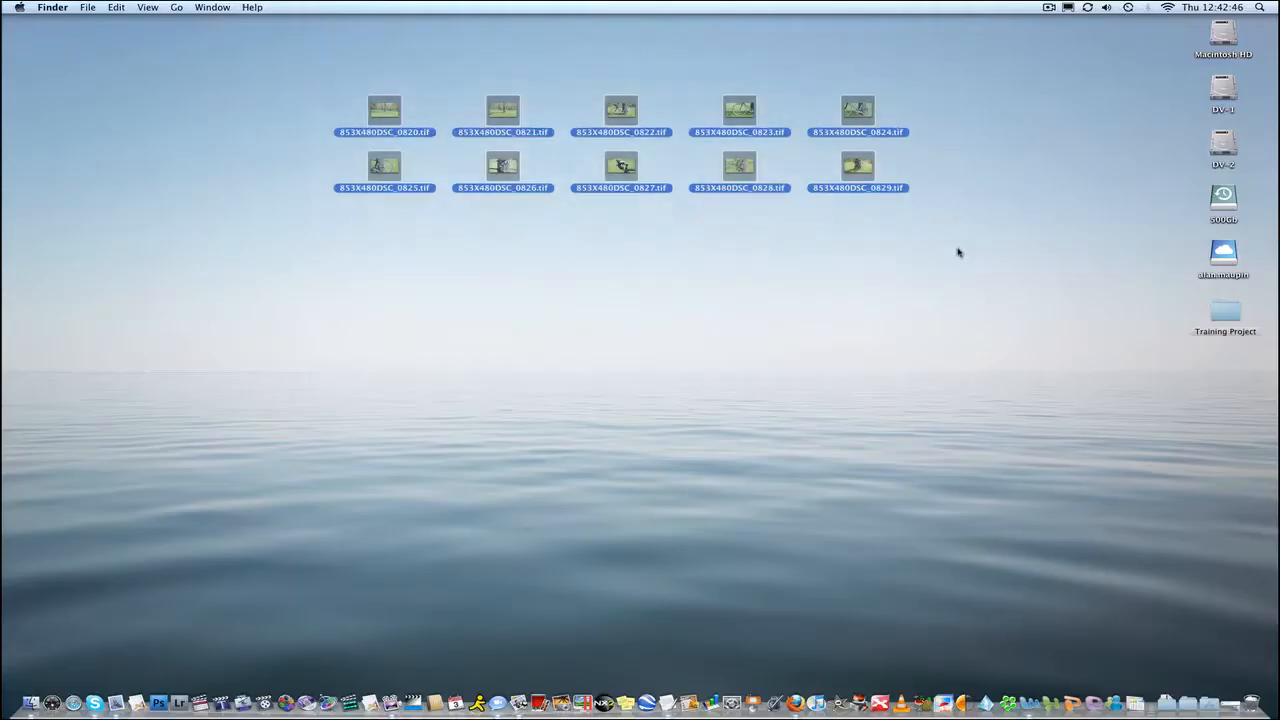
pyautogui.click(957, 252)
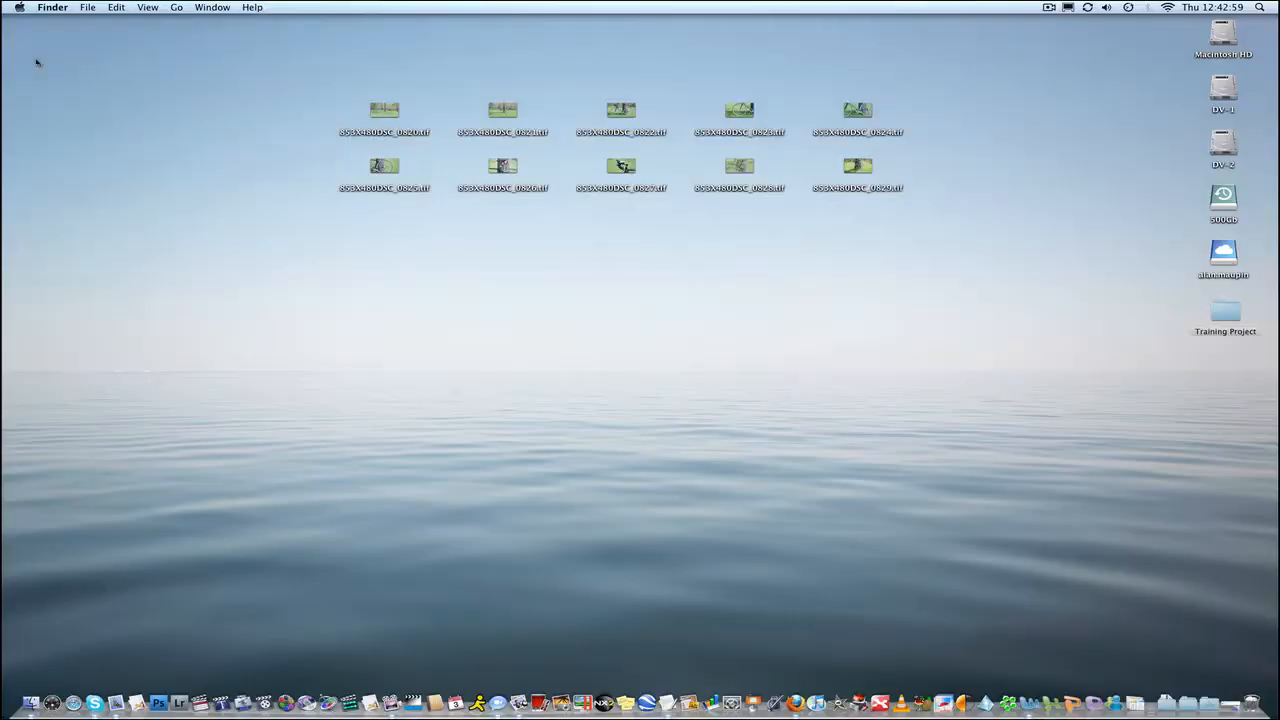
# Create a new desktop folder named convert image type and place it near the top-left corner.
pyautogui.rightClick(39, 61)
pyautogui.click(42, 64)
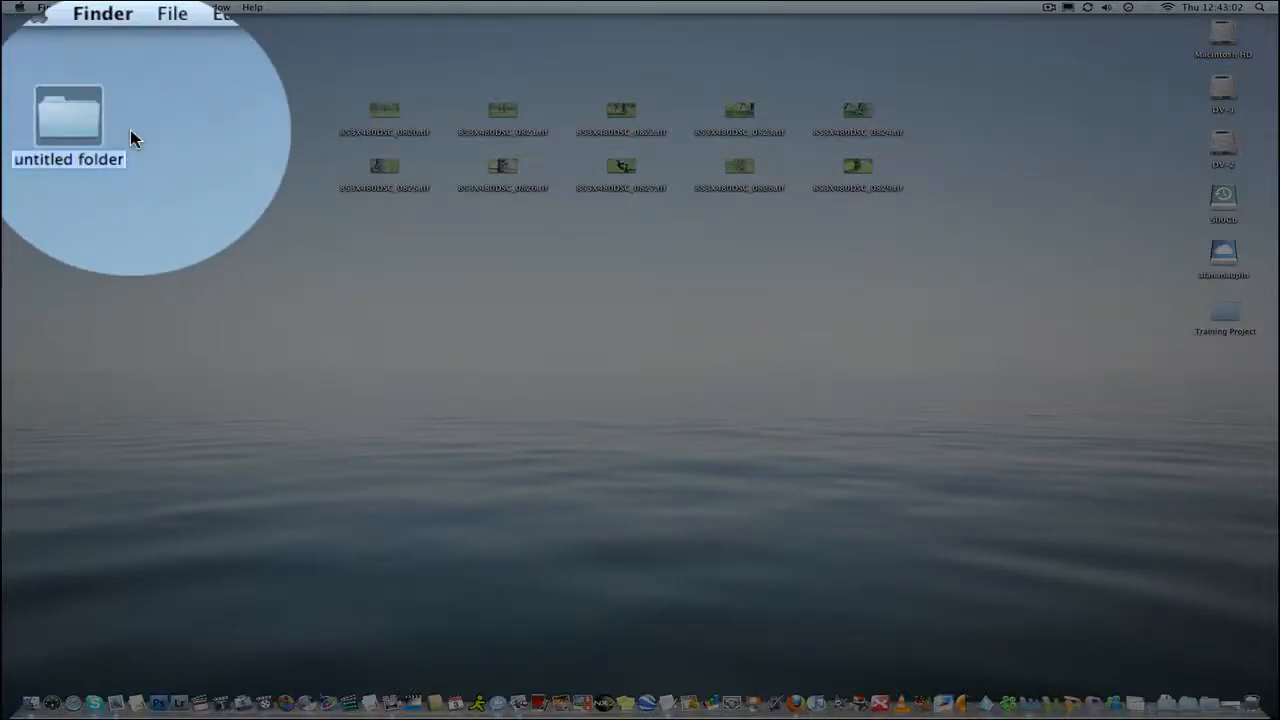
pyautogui.write('conv')
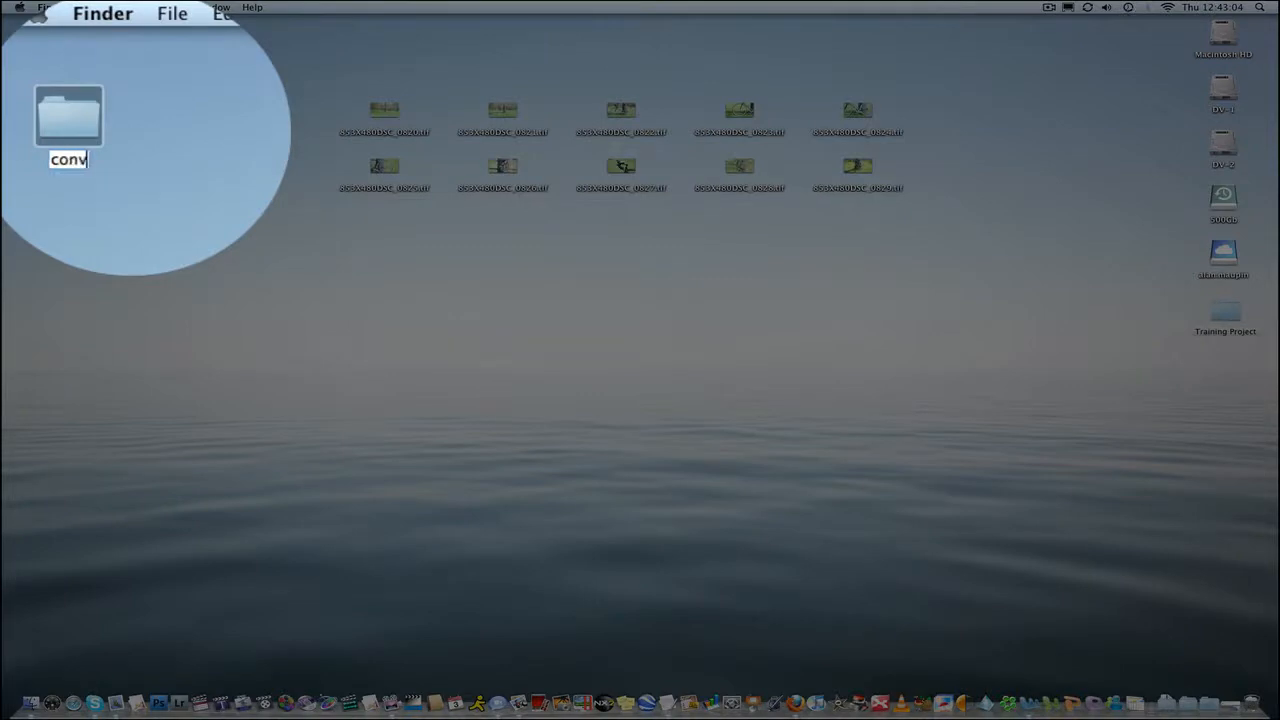
pyautogui.write('ert images')
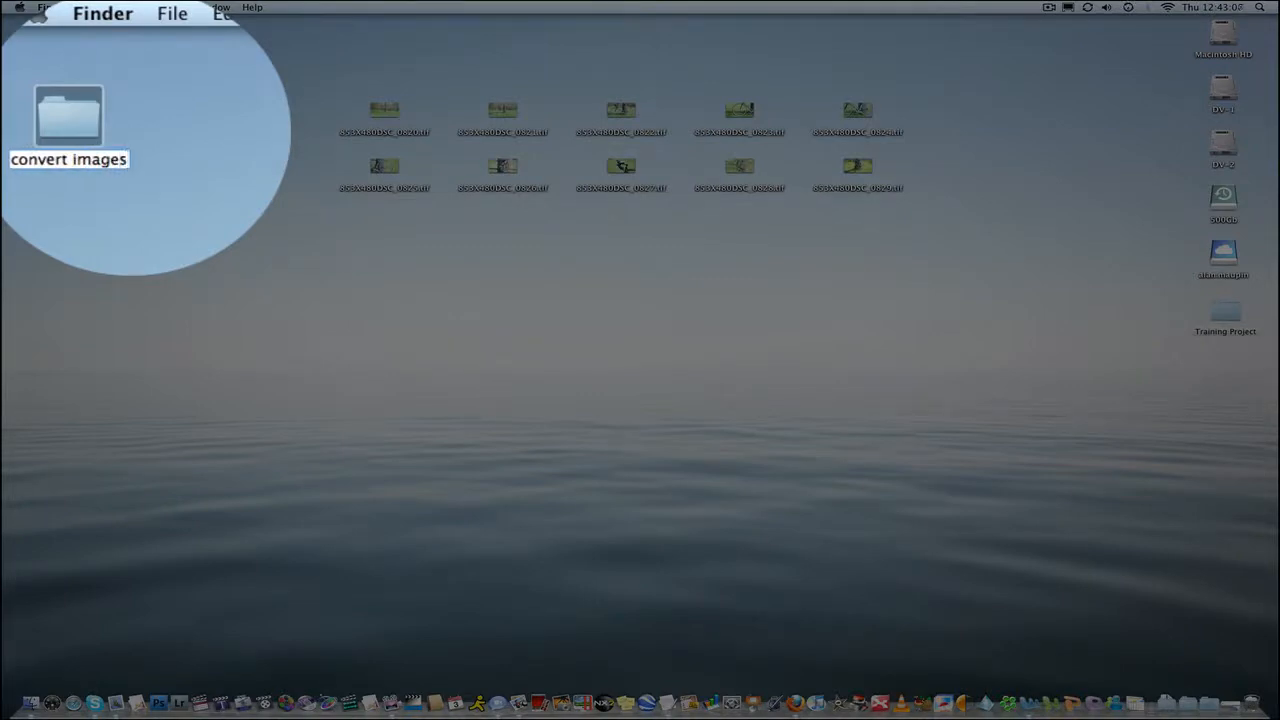
pyautogui.press('BackSpace')
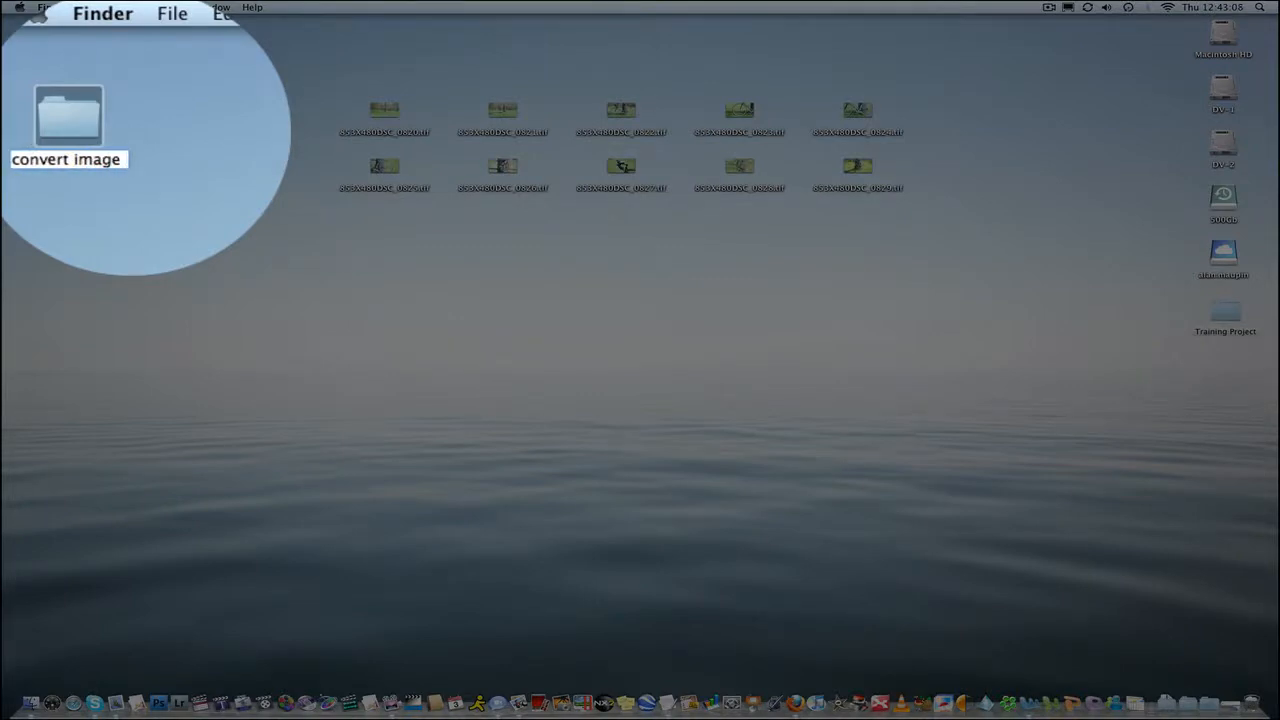
pyautogui.write('type')
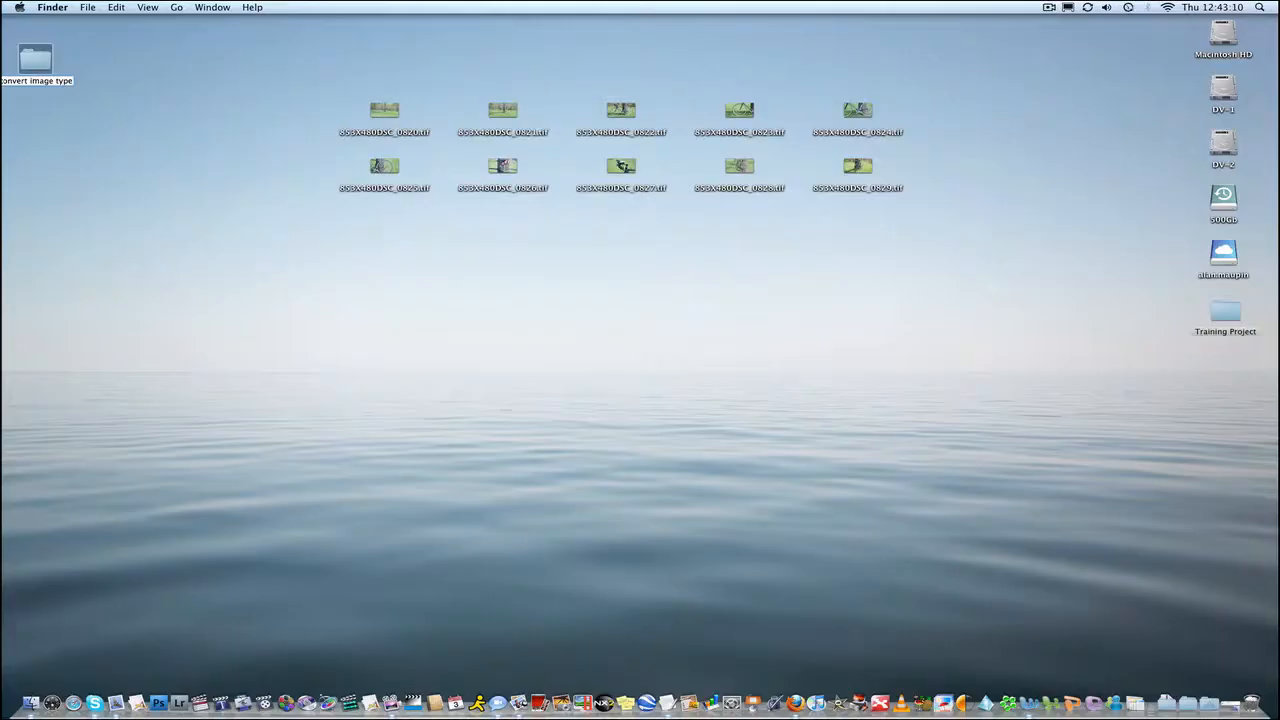
pyautogui.click(89, 86)
pyautogui.moveTo(40, 62); pyautogui.dragTo(88, 56)
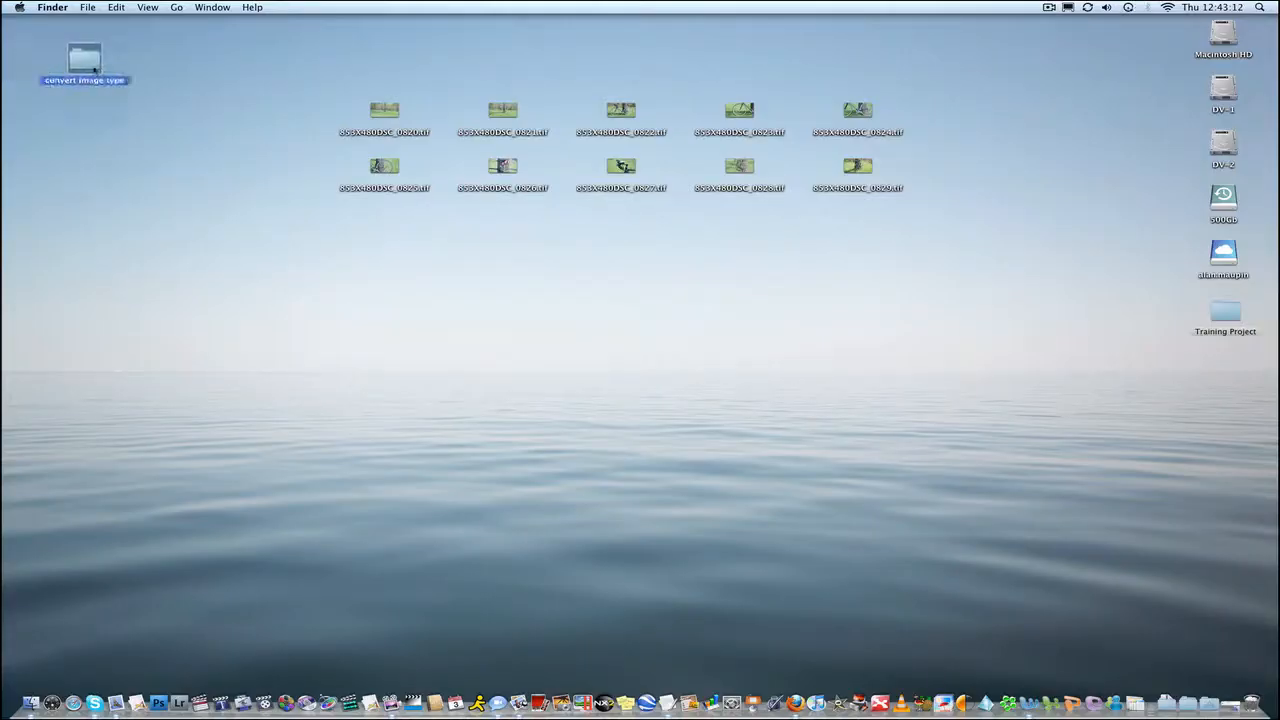
# Attach the Image - Duplicate as JPEG.scpt folder action to the convert image type folder and enable Folder Actions.
pyautogui.rightClick(92, 62)
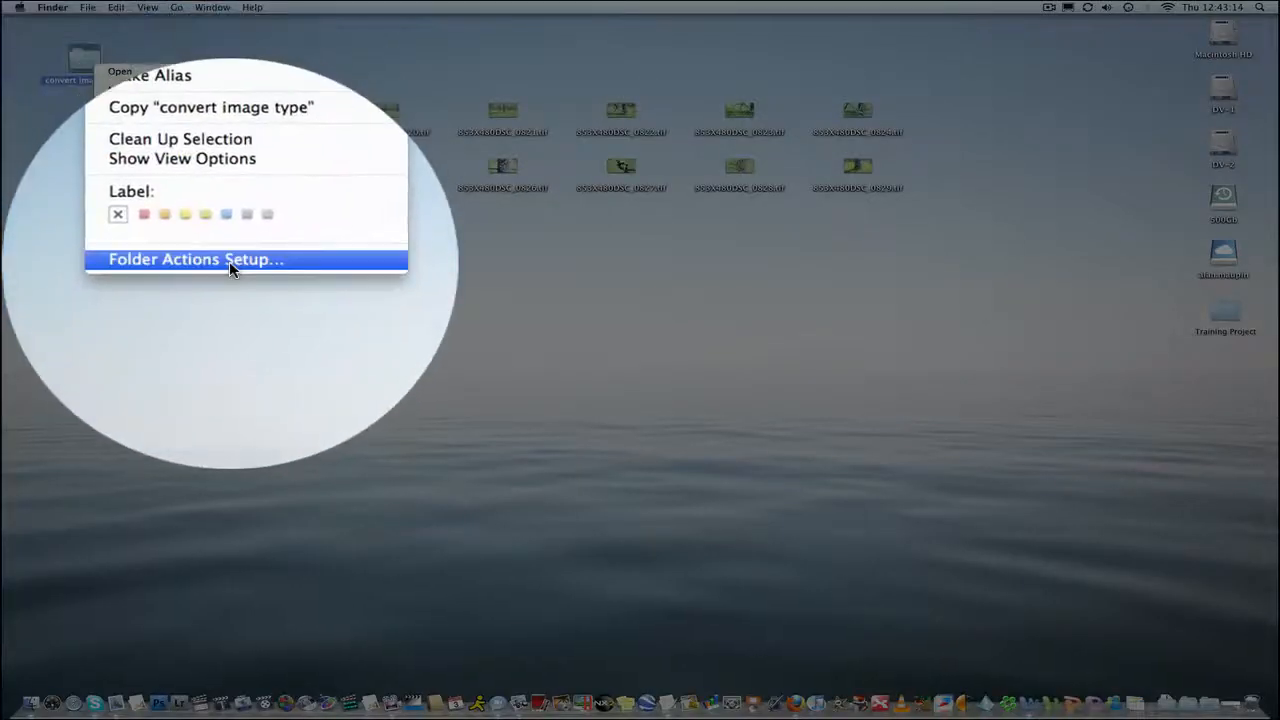
pyautogui.click(229, 261)
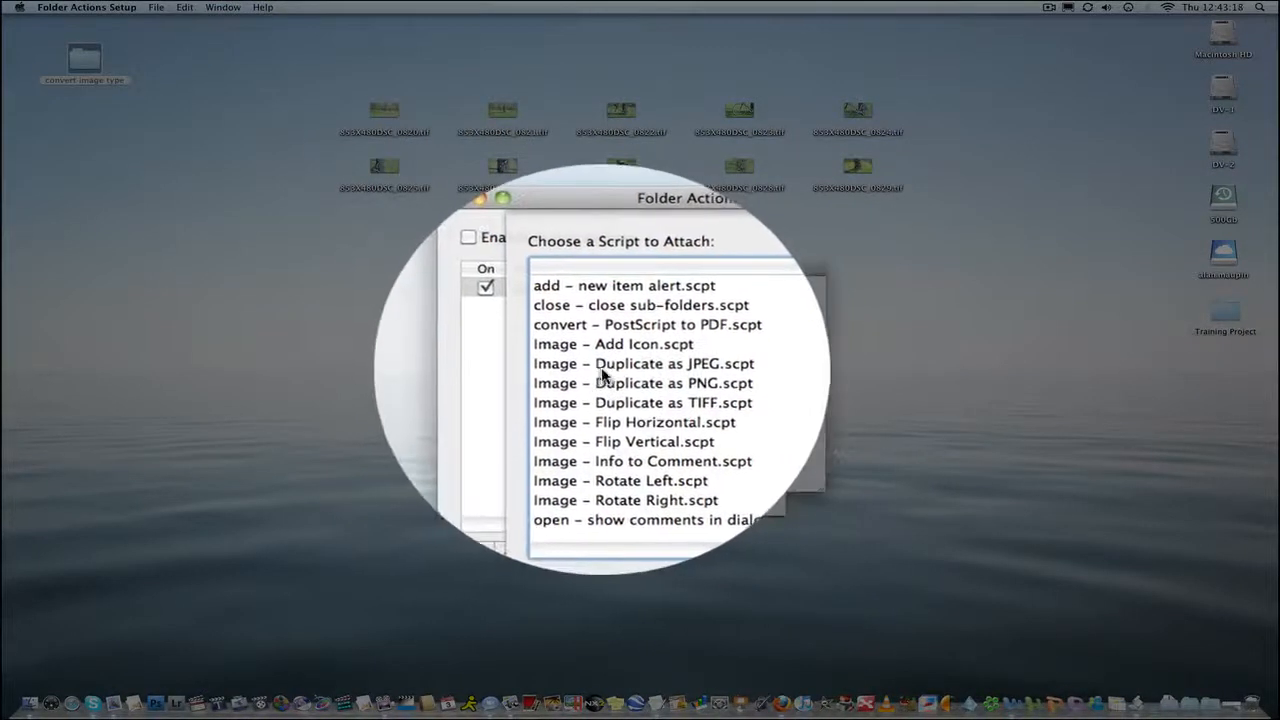
pyautogui.click(610, 366)
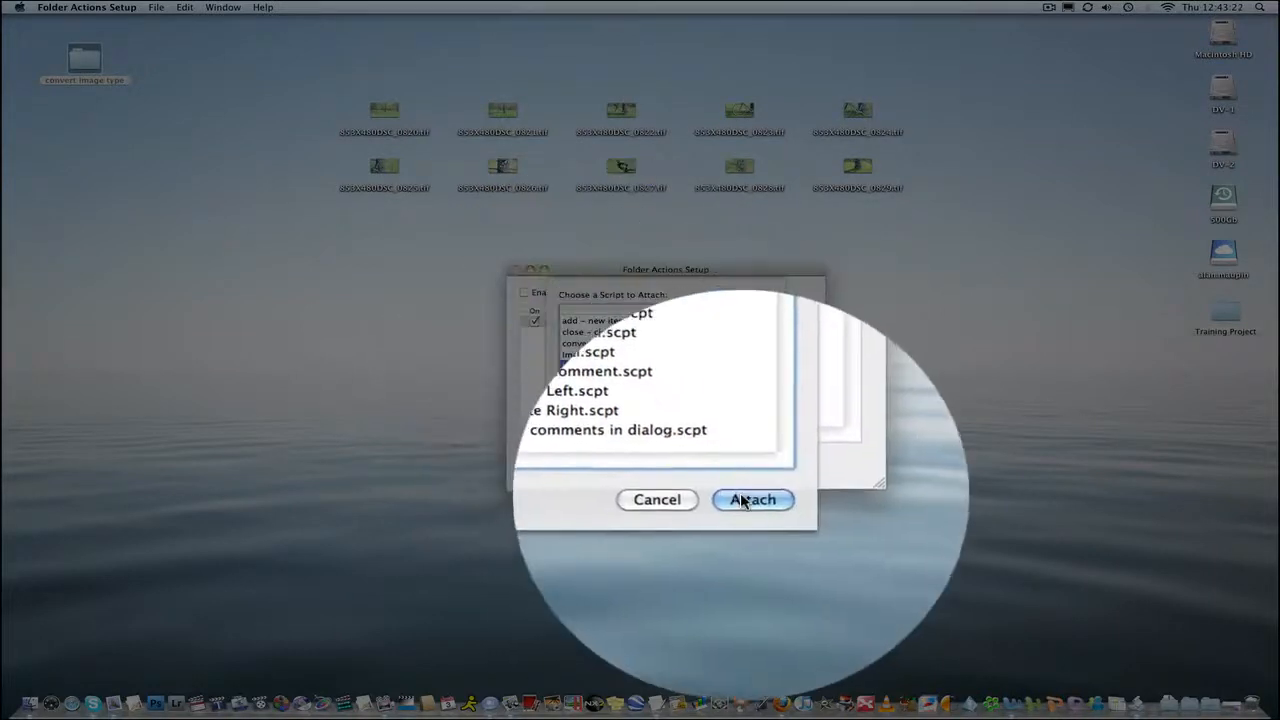
pyautogui.click(744, 501)
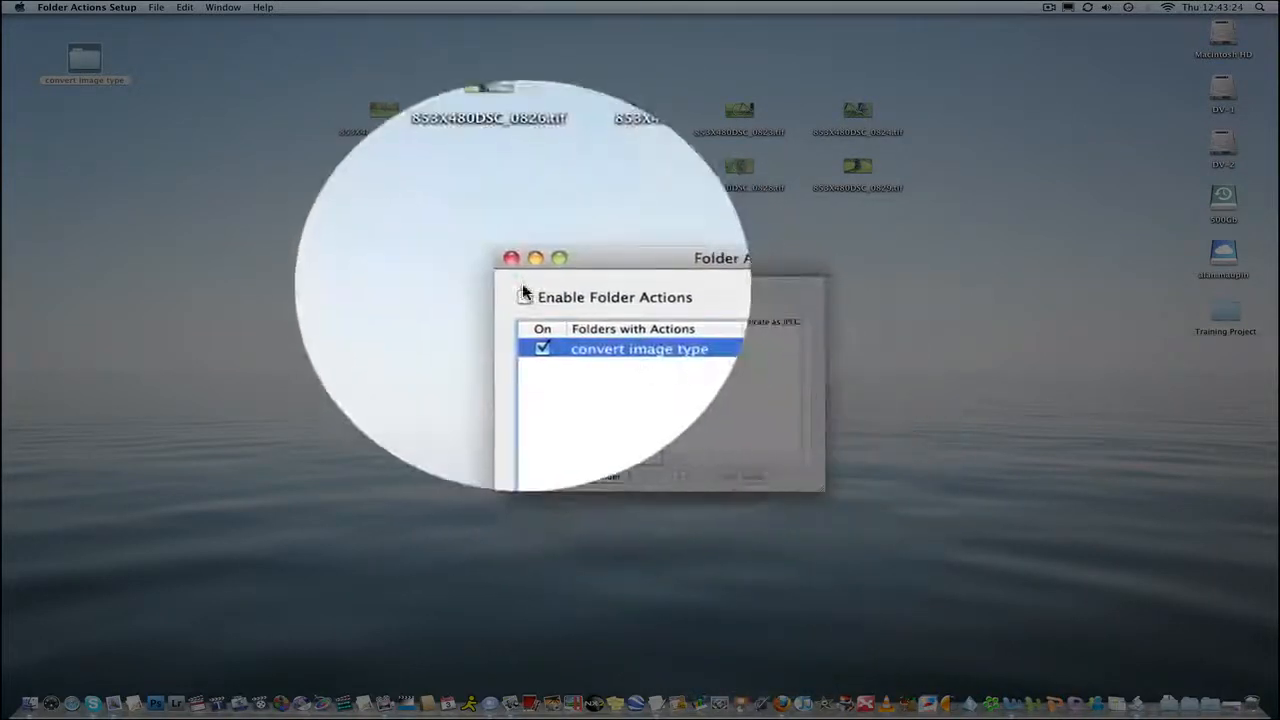
pyautogui.click(523, 292)
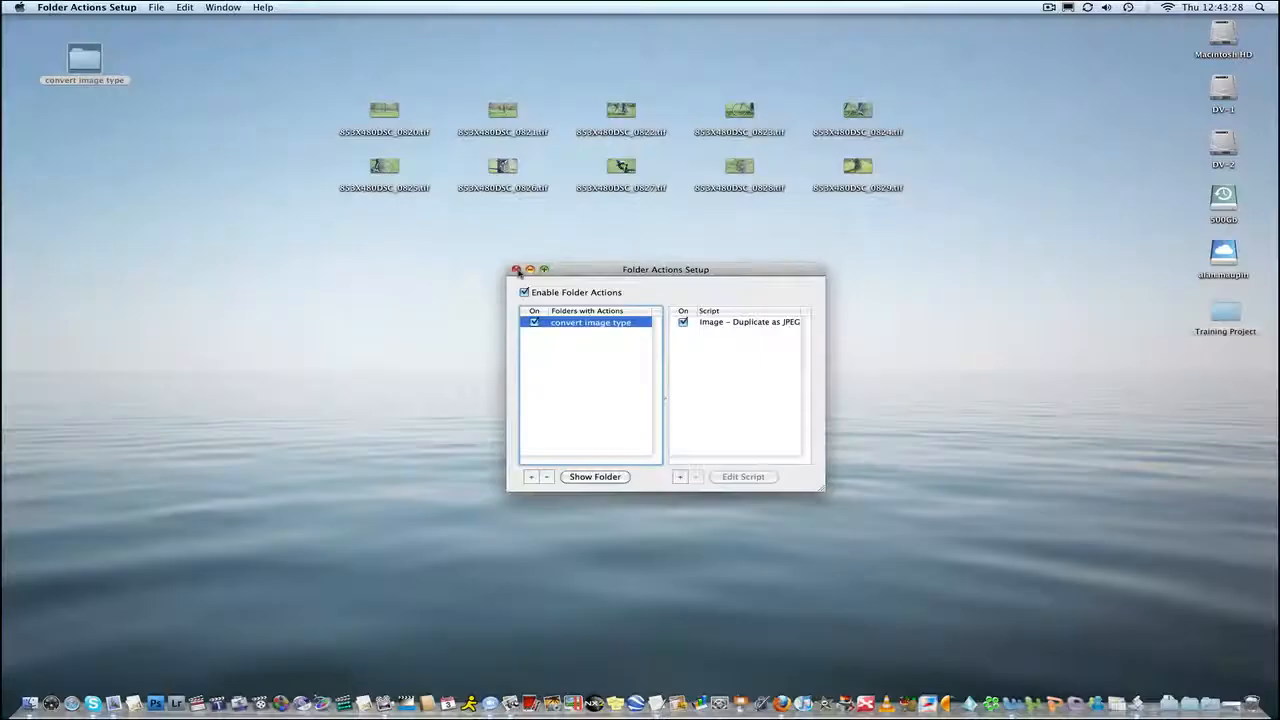
pyautogui.click(514, 273)
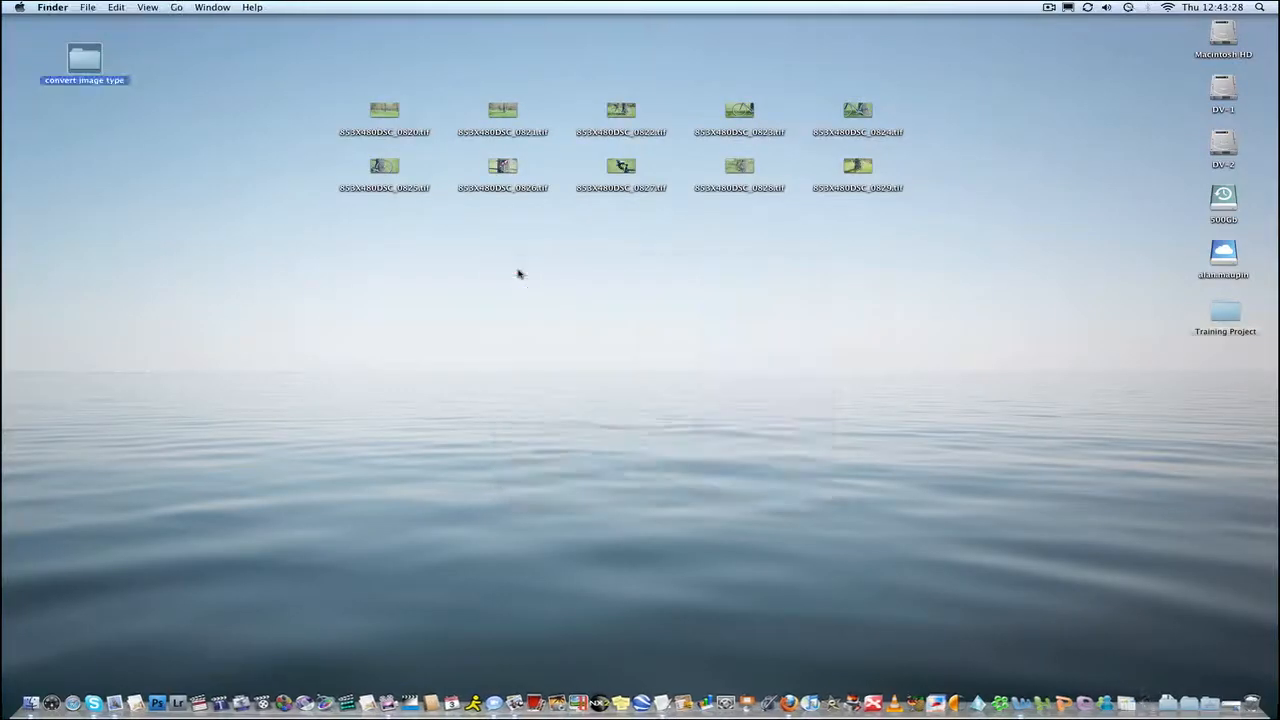
# Open the convert image type folder, hide its toolbar, and move its window to the lower left.
pyautogui.doubleClick(89, 70)
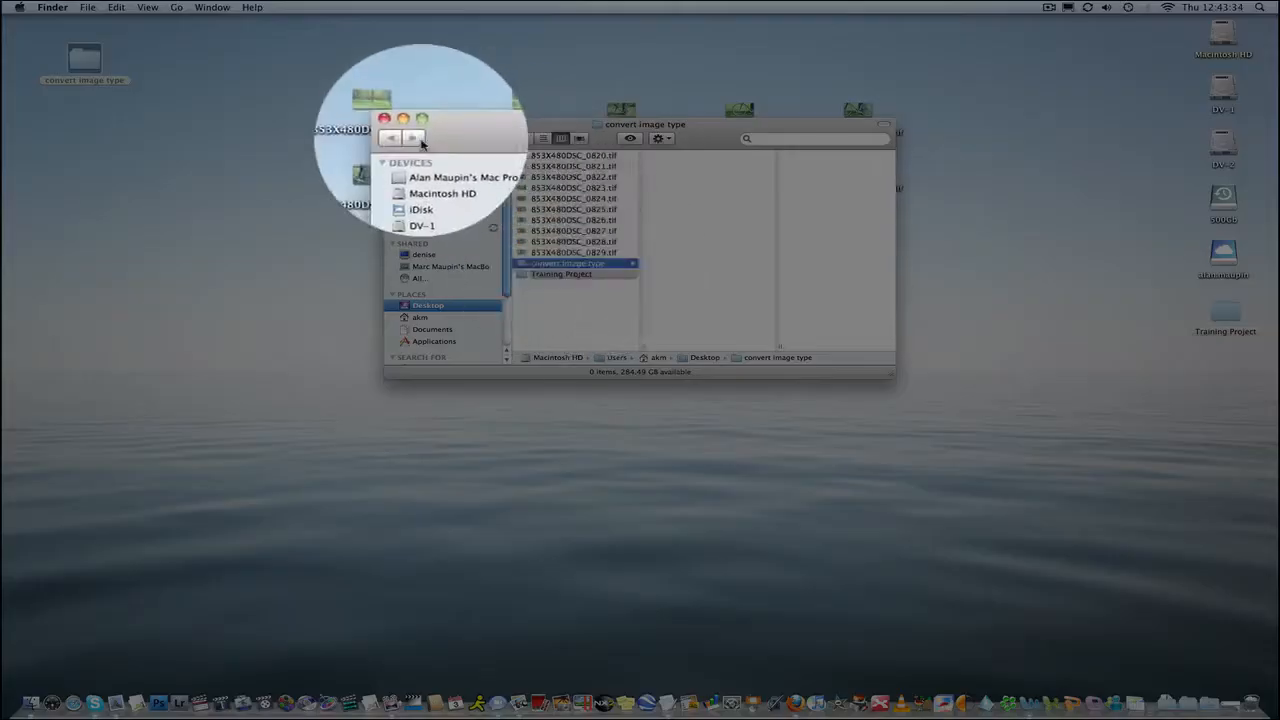
pyautogui.click(524, 138)
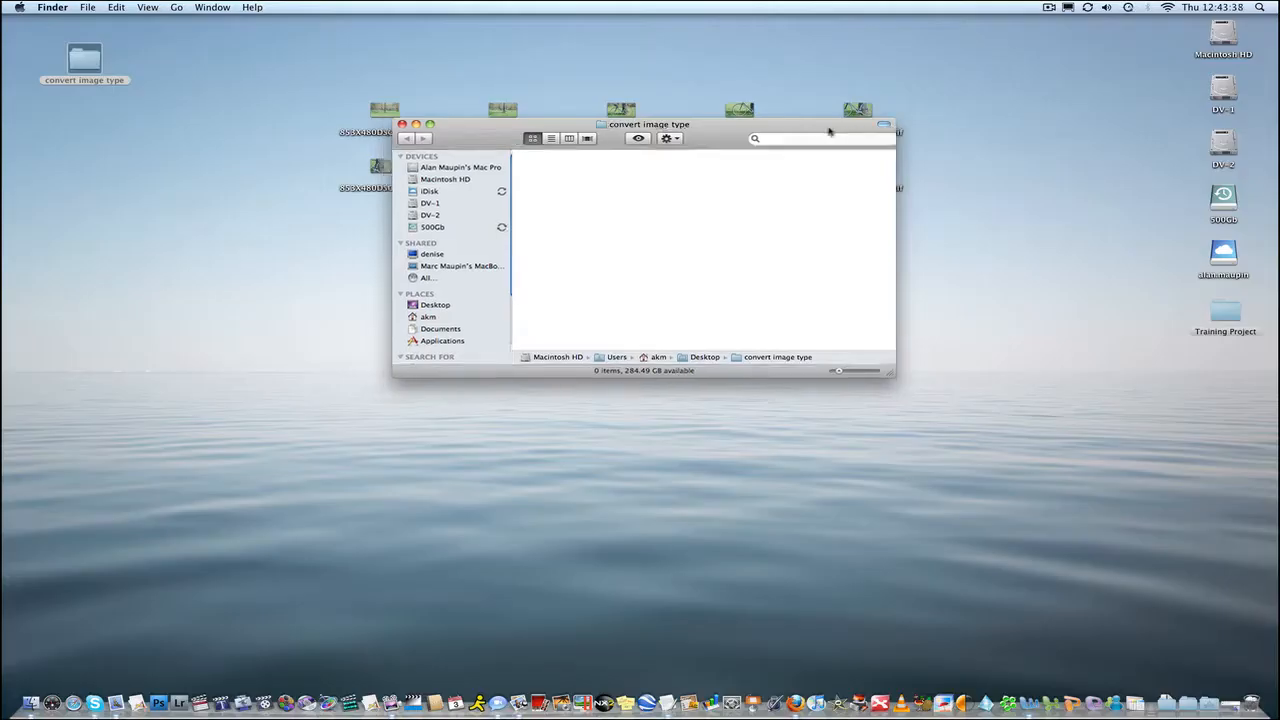
pyautogui.press('super+alt+t')
pyautogui.moveTo(811, 126); pyautogui.dragTo(405, 316)
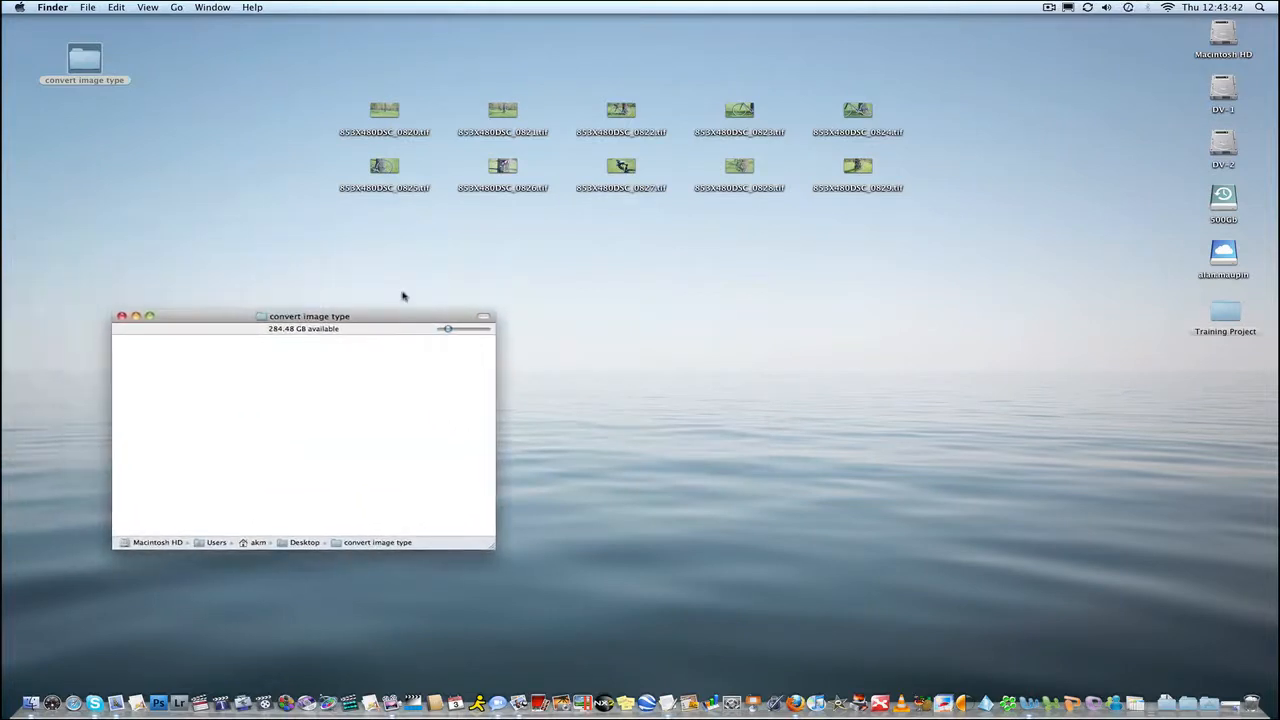
# Drop all ten TIFF images from the desktop into the convert image type folder window.
pyautogui.moveTo(313, 85); pyautogui.dragTo(871, 209)
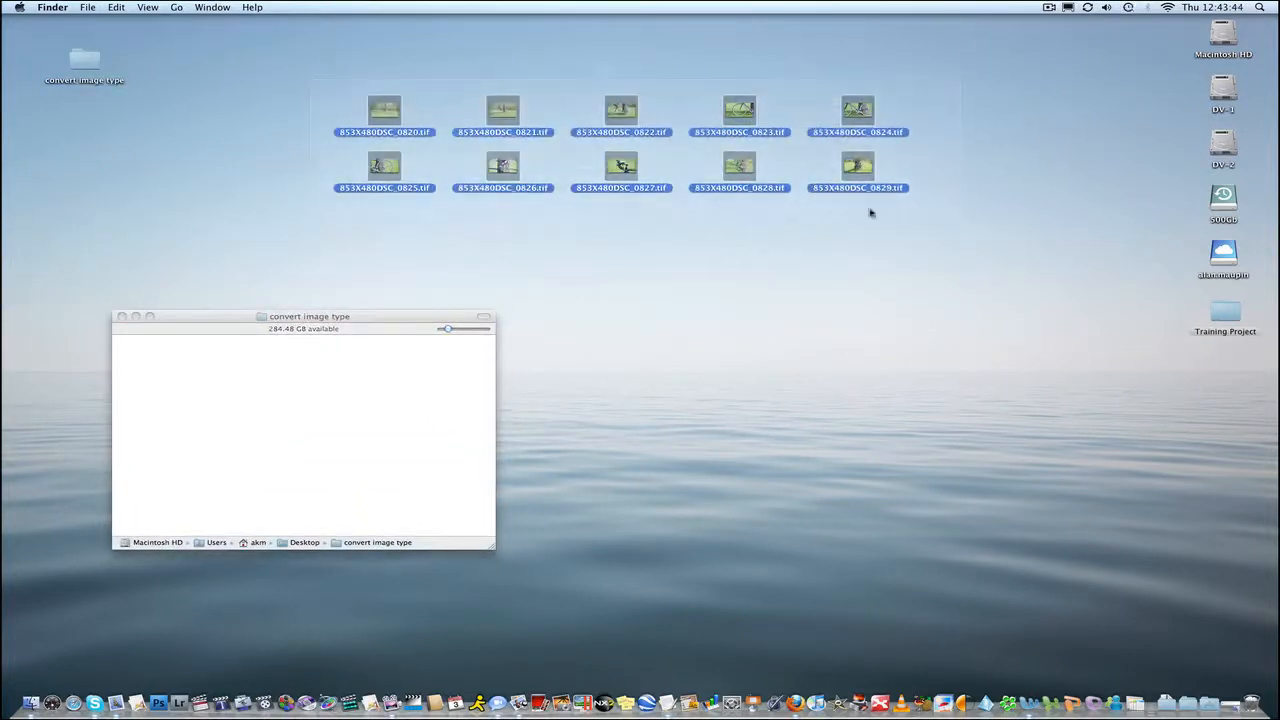
pyautogui.moveTo(386, 115); pyautogui.dragTo(197, 400)
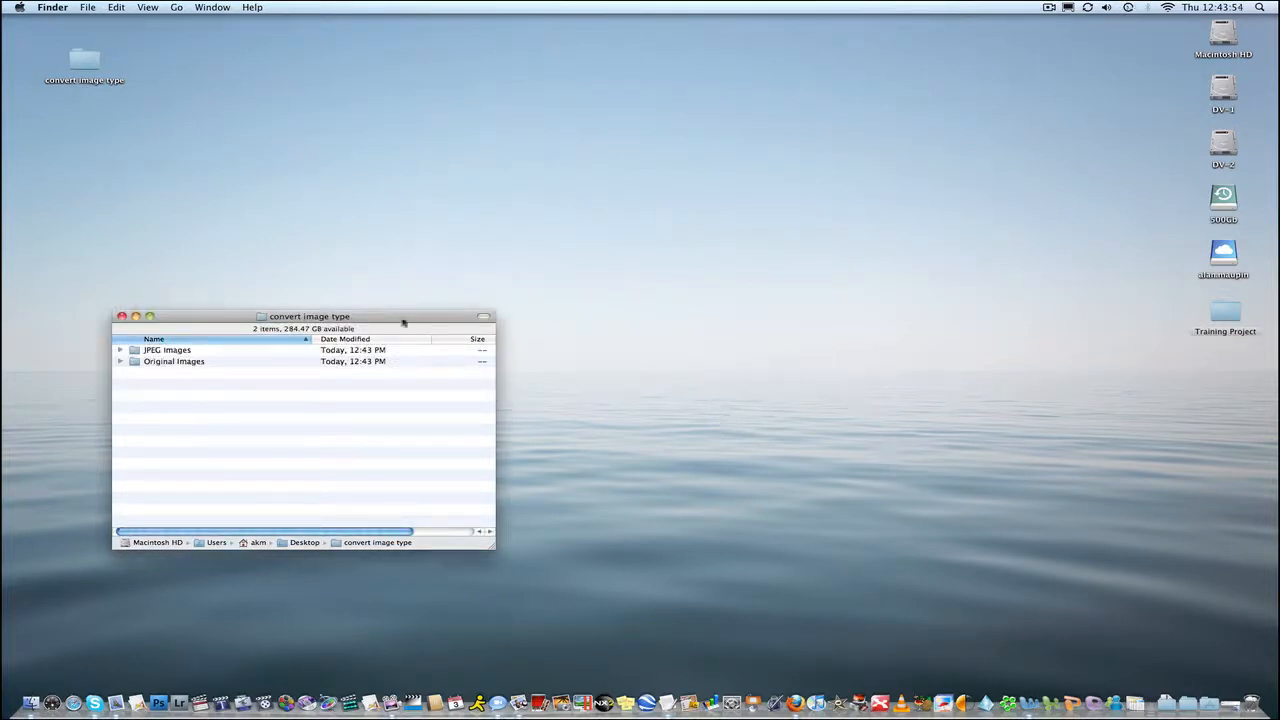
# Examine the Original Images and JPEG Images subfolders and preview the first JPEG's details in column view.
pyautogui.moveTo(404, 322); pyautogui.dragTo(673, 74)
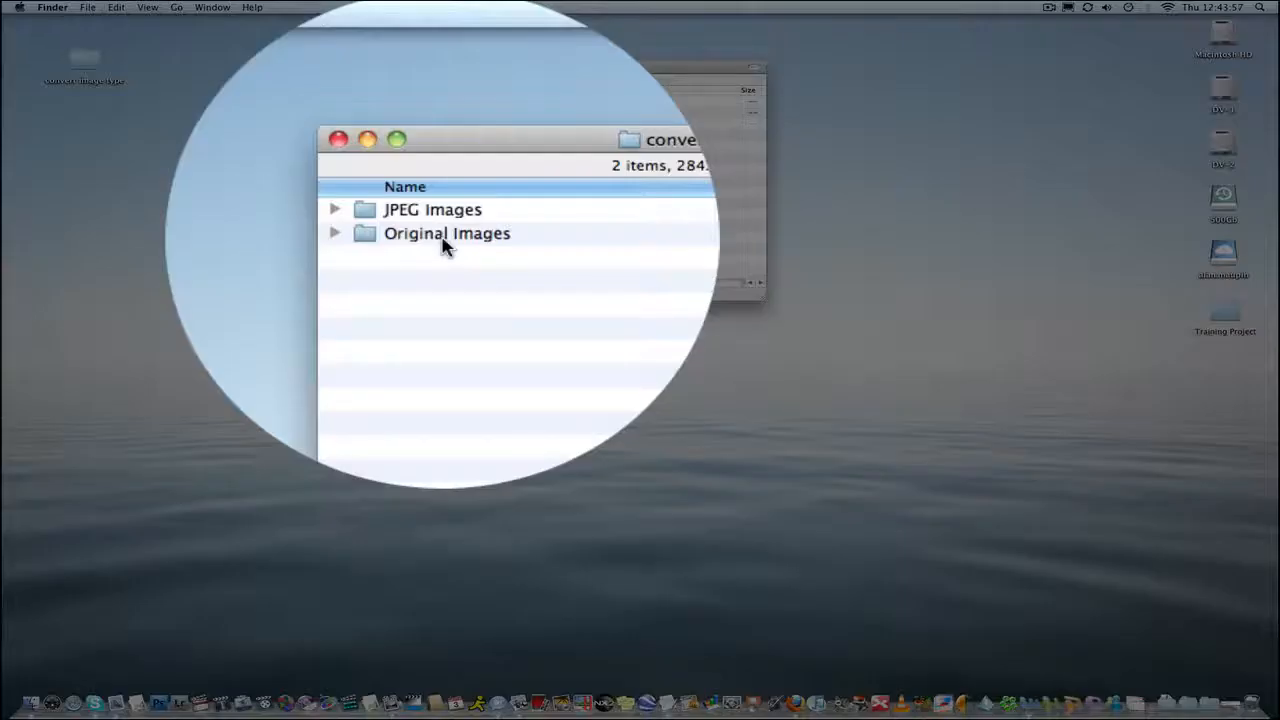
pyautogui.doubleClick(442, 113)
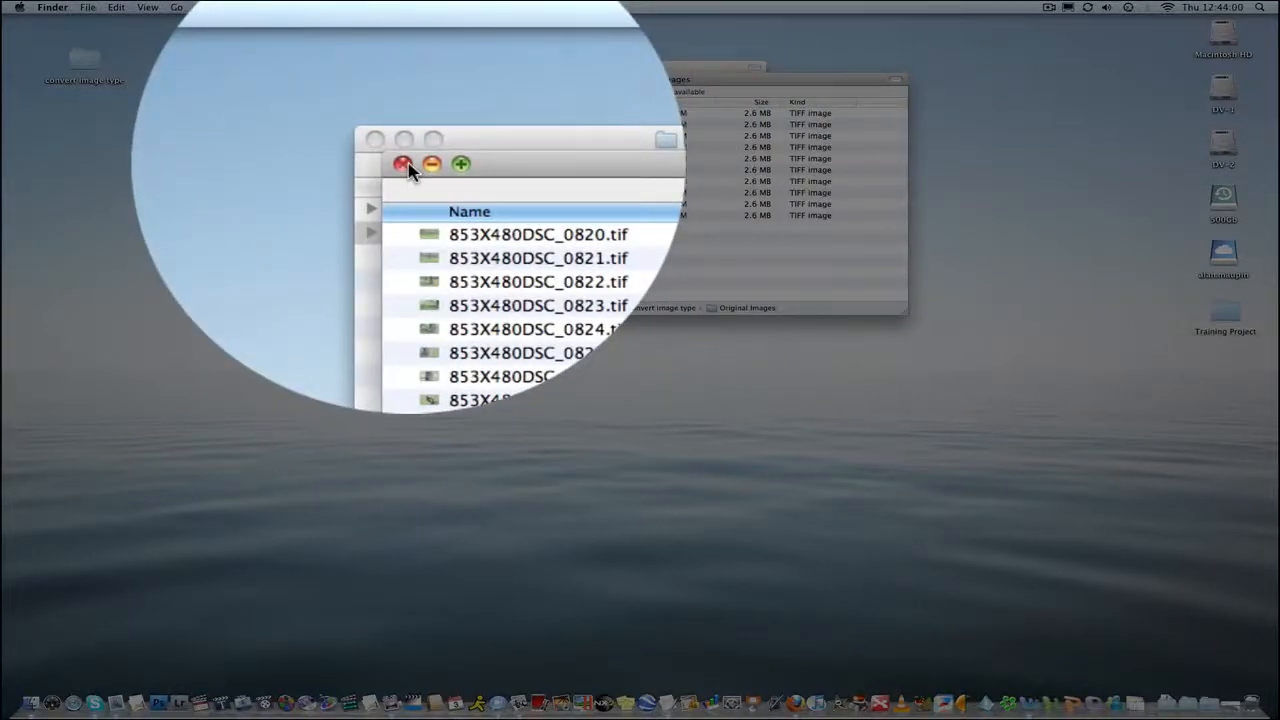
pyautogui.click(403, 164)
pyautogui.doubleClick(429, 207)
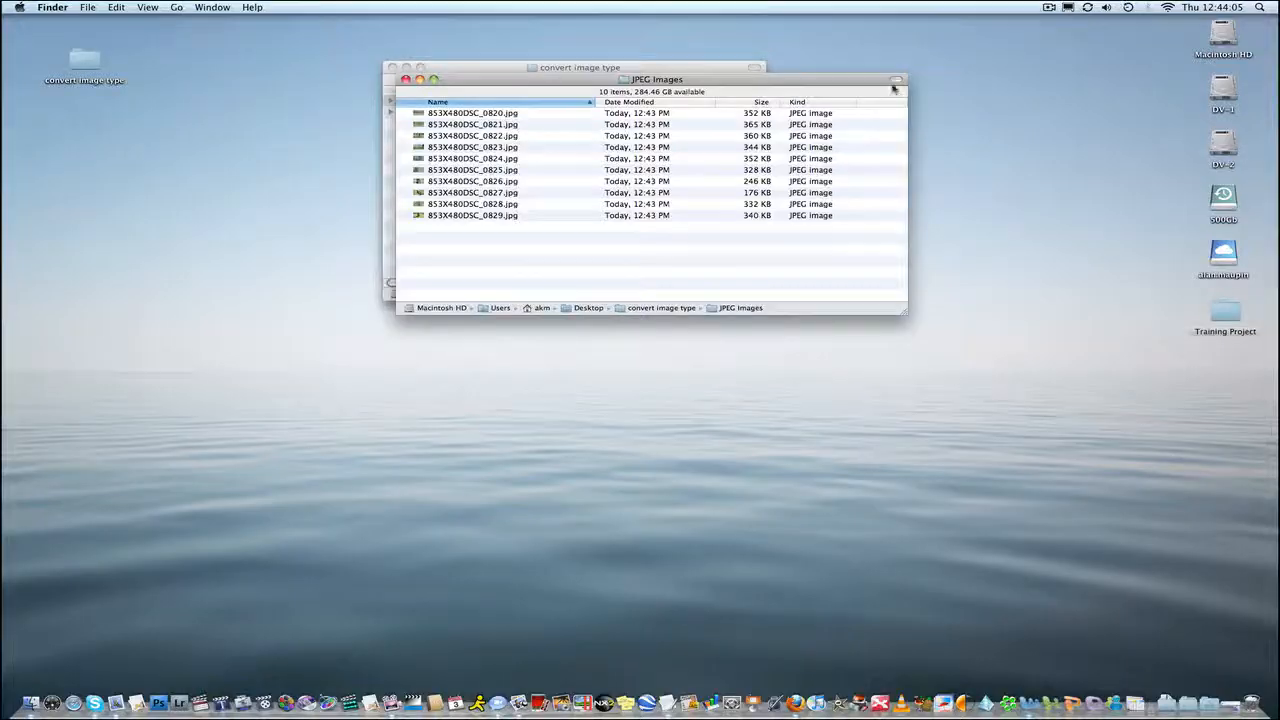
pyautogui.click(895, 80)
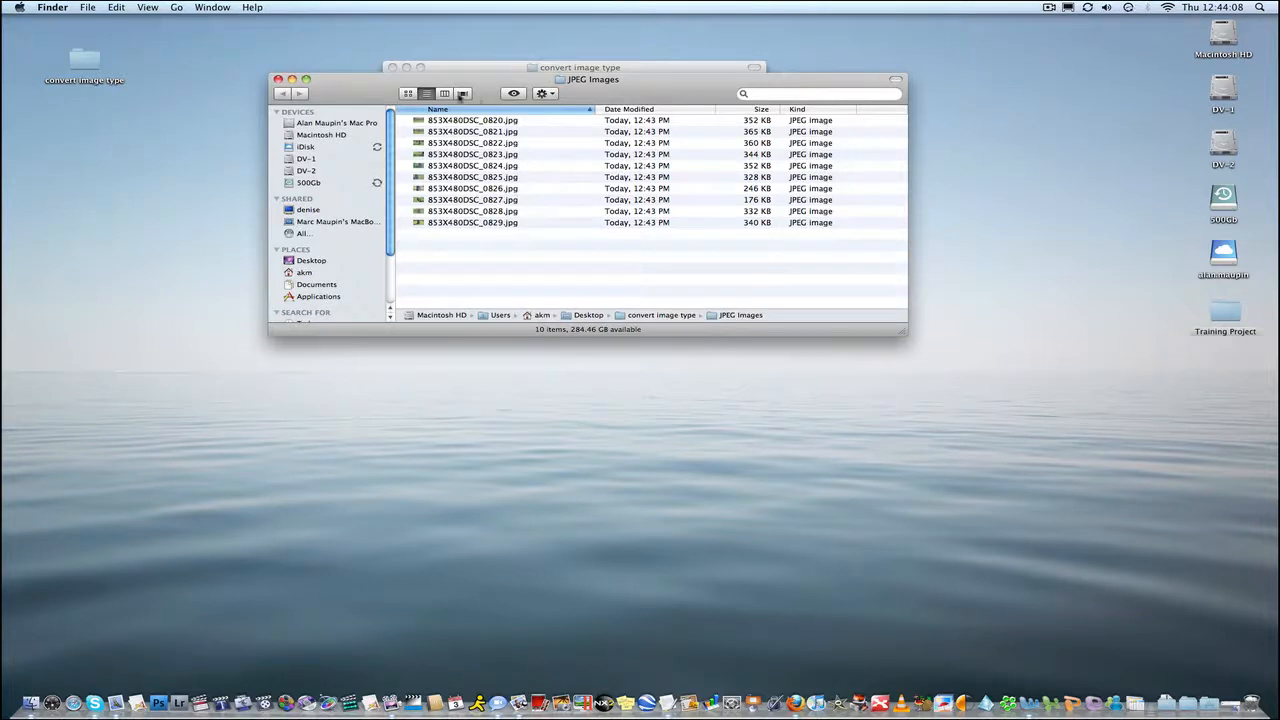
pyautogui.click(444, 94)
pyautogui.click(728, 112)
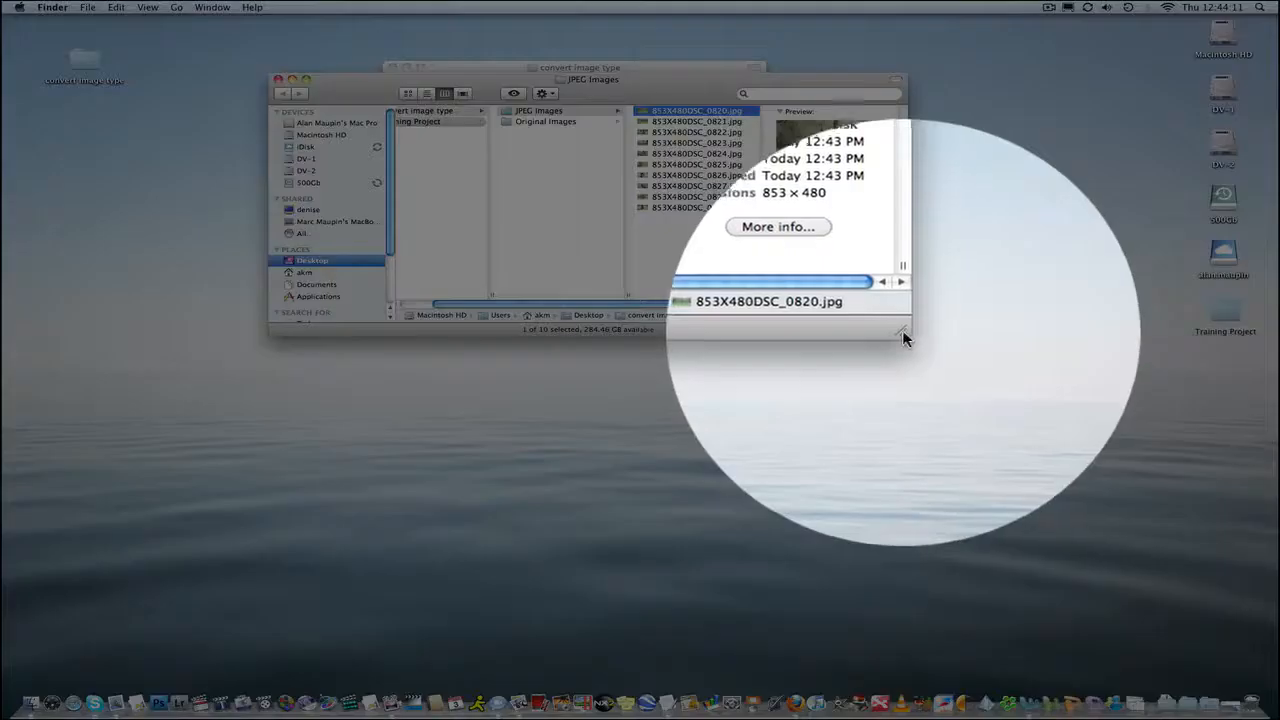
pyautogui.moveTo(902, 330); pyautogui.dragTo(993, 395)
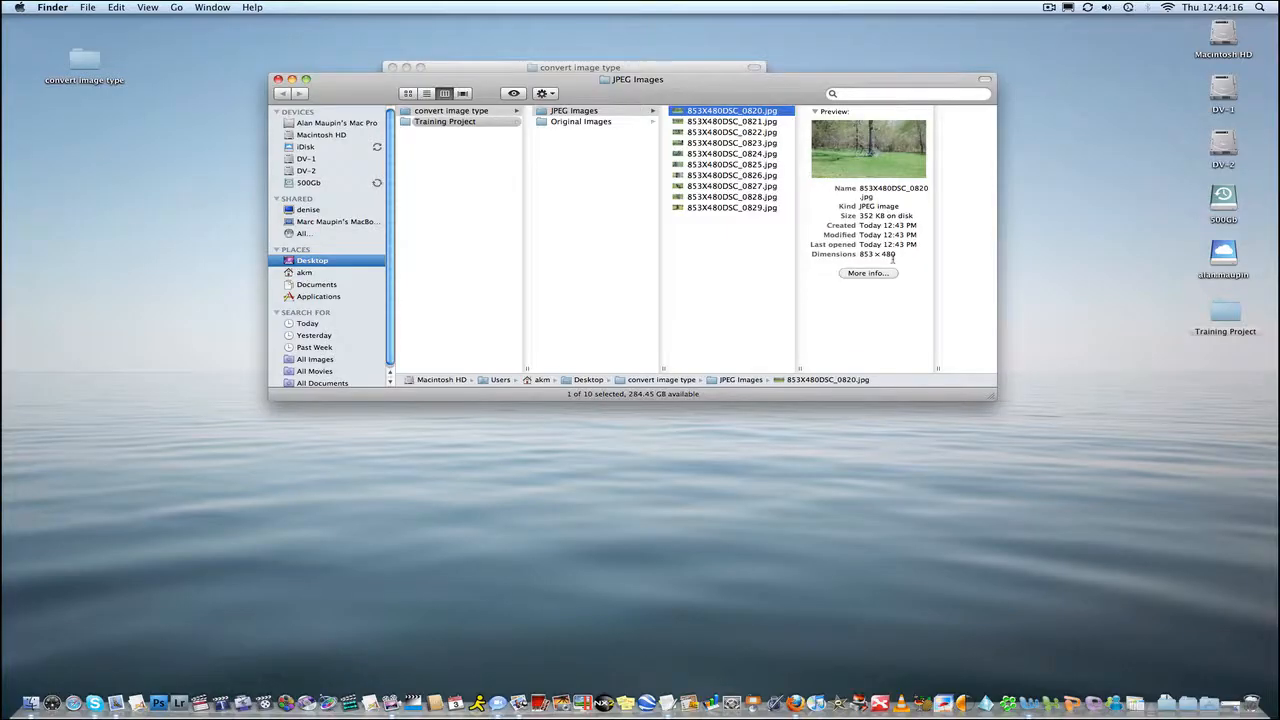
pyautogui.click(278, 79)
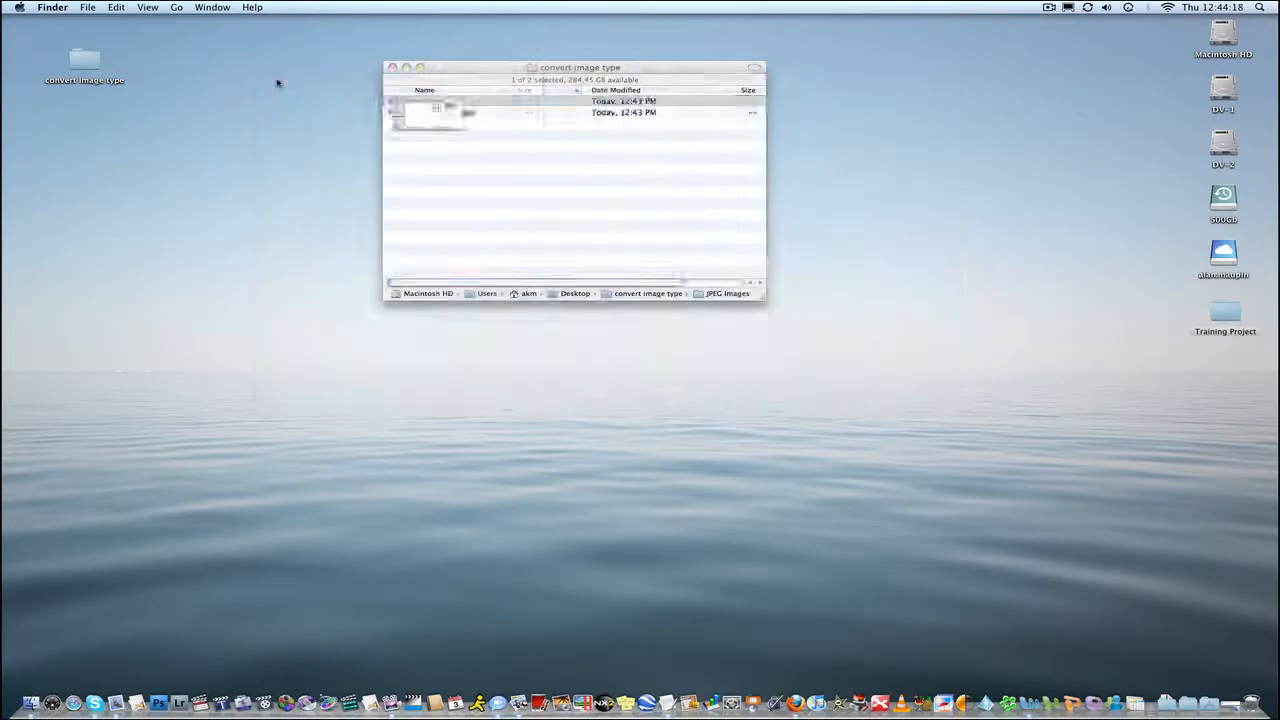
# Move the JPEG Images folder out onto the desktop and close the convert image type window.
pyautogui.moveTo(404, 104); pyautogui.dragTo(72, 135)
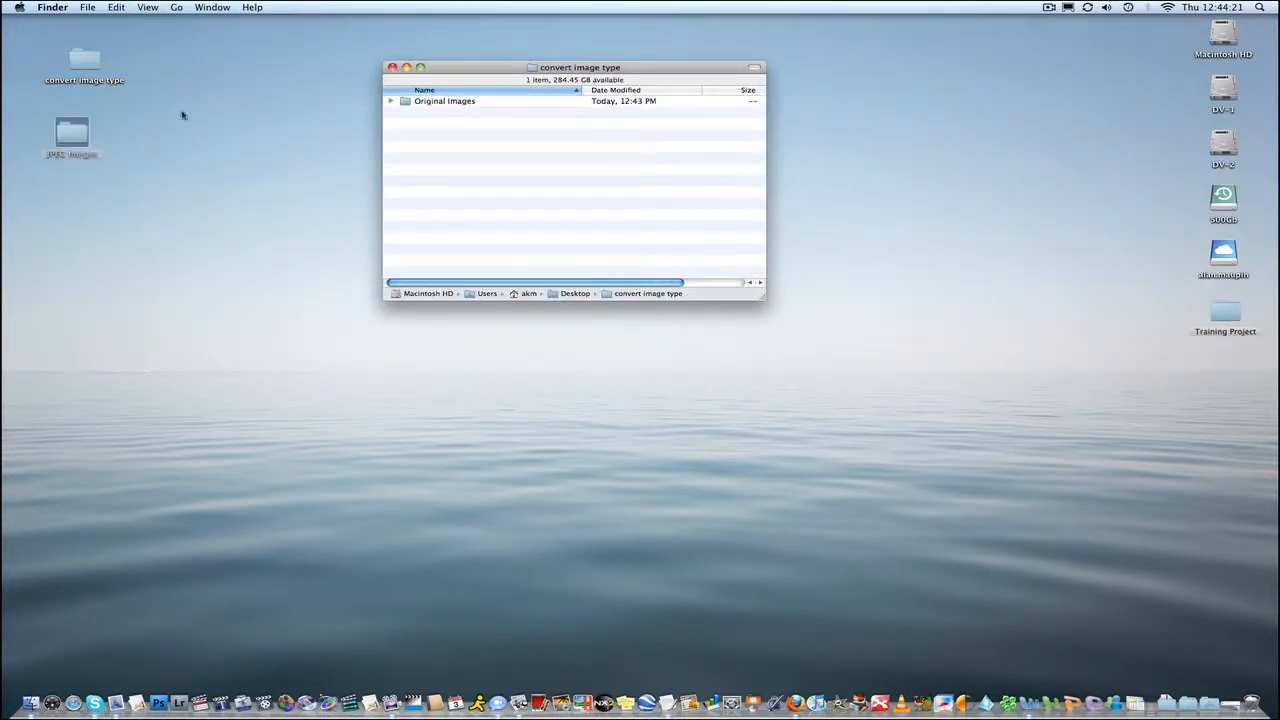
pyautogui.click(392, 68)
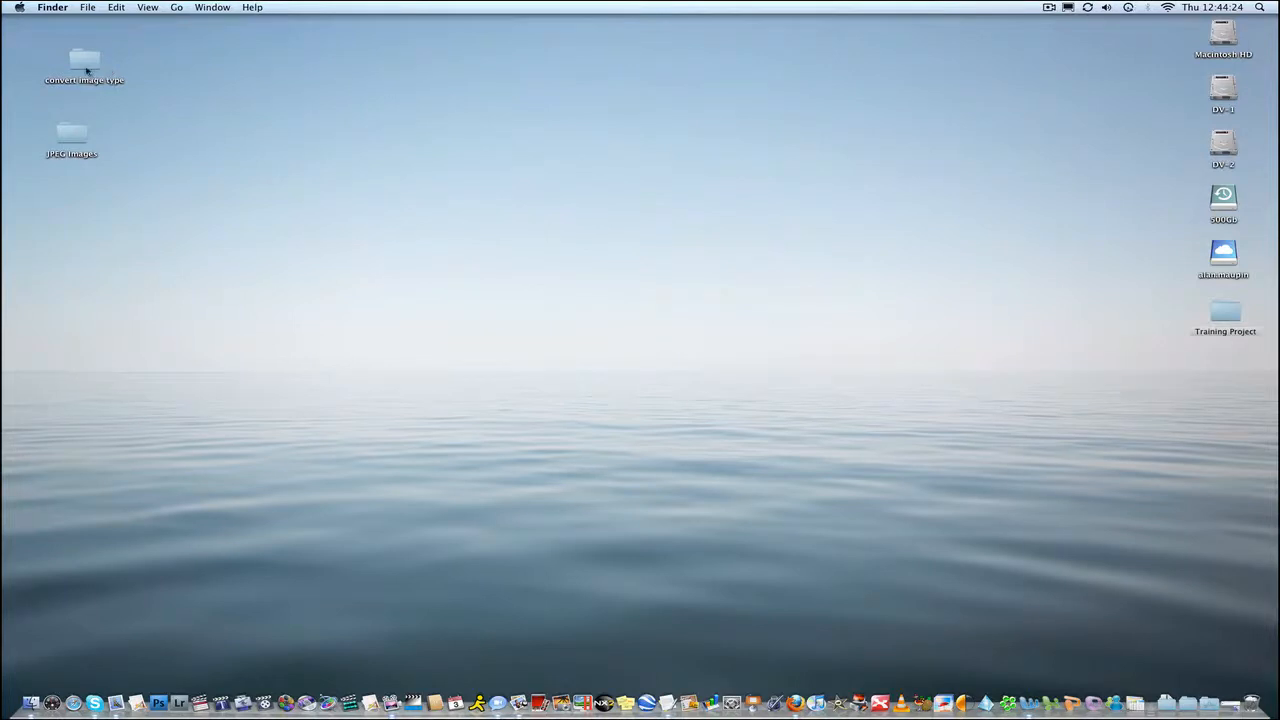
# Rearrange the desktop, moving convert image type to the right side and JPEG Images to the top-left corner.
pyautogui.moveTo(87, 70); pyautogui.dragTo(1219, 402)
pyautogui.moveTo(63, 143); pyautogui.dragTo(52, 76)
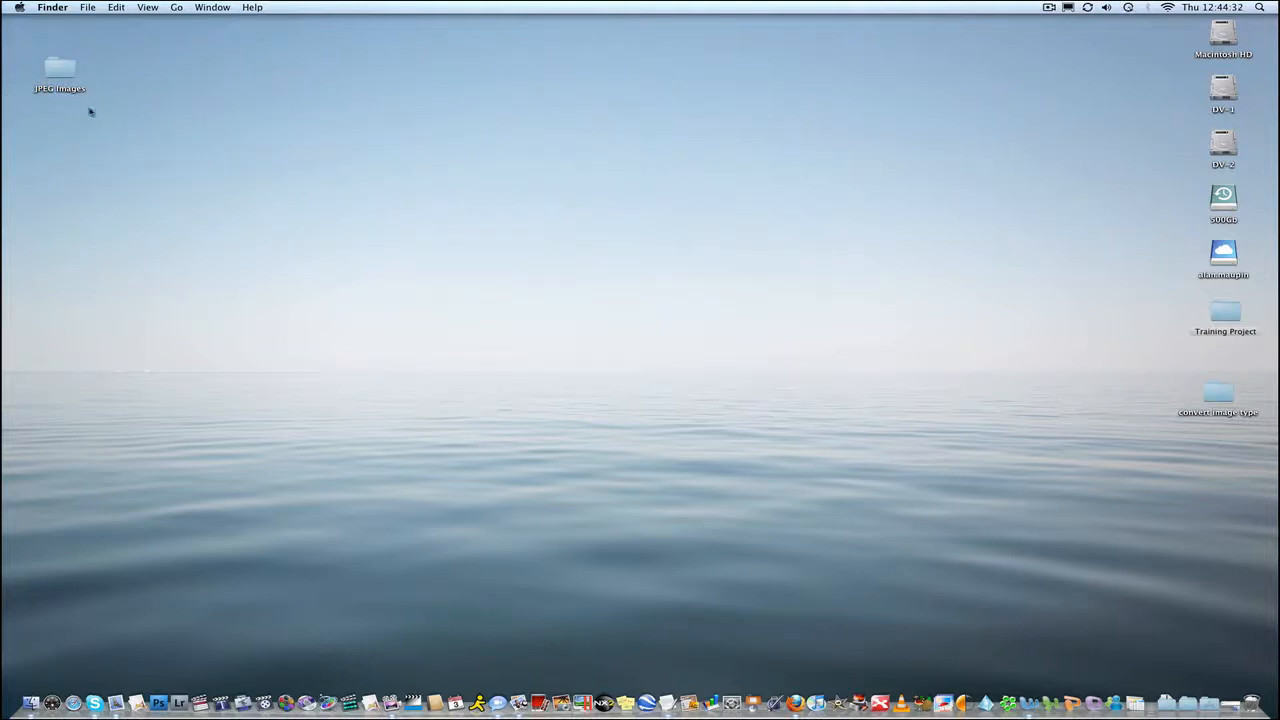
# Open the JPEG Images folder in a compact window without toolbar, resized and placed at the upper left.
pyautogui.doubleClick(72, 73)
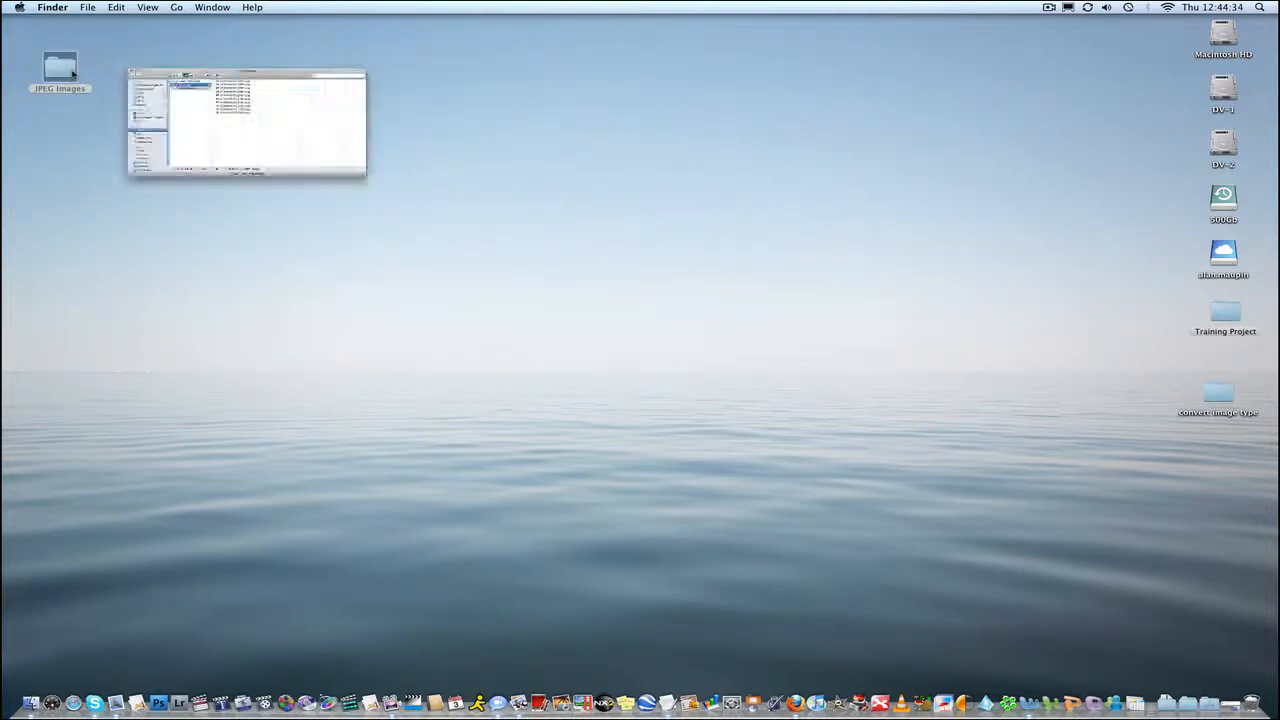
pyautogui.moveTo(663, 88); pyautogui.dragTo(439, 86)
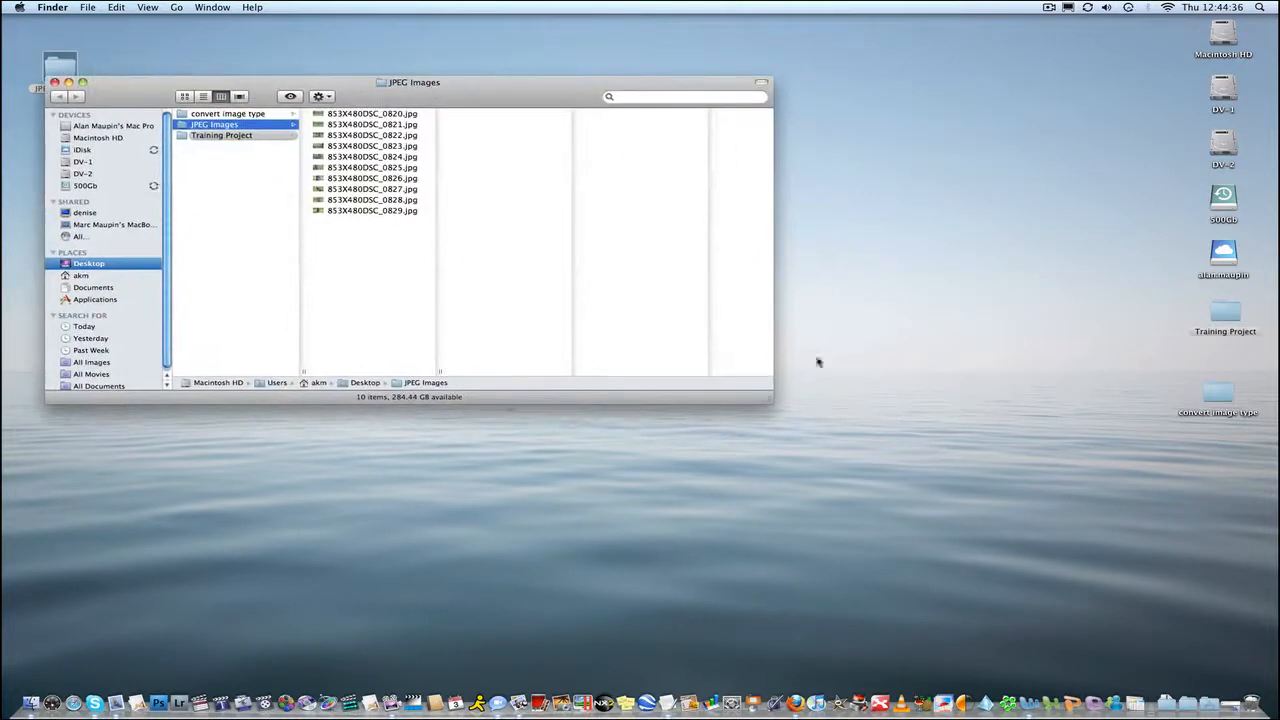
pyautogui.press('alt+super+t')
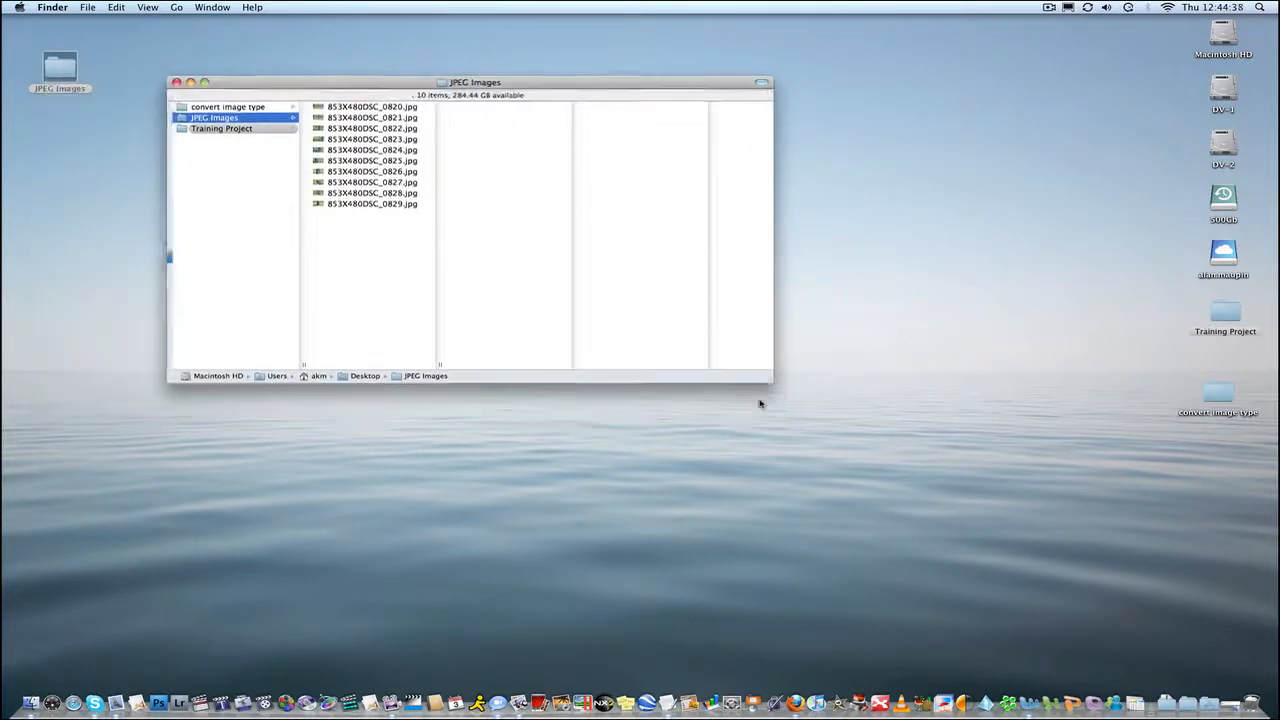
pyautogui.moveTo(766, 381); pyautogui.dragTo(487, 418)
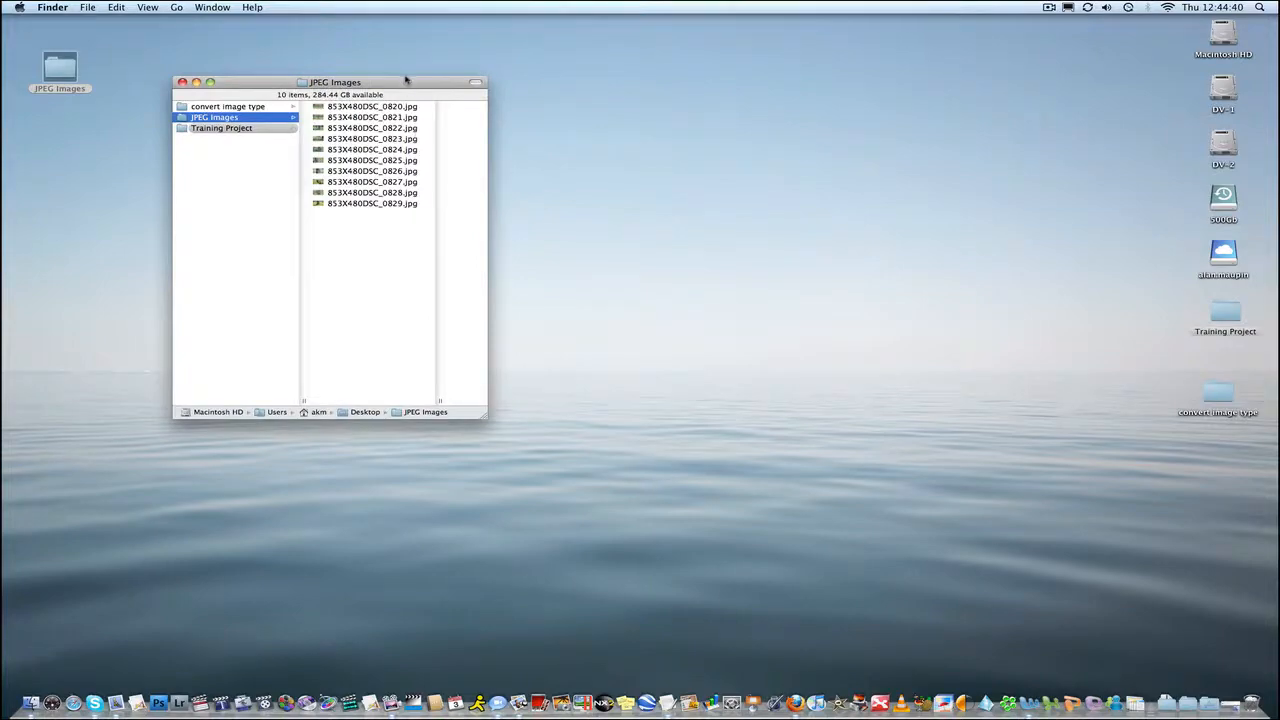
pyautogui.moveTo(406, 80); pyautogui.dragTo(268, 119)
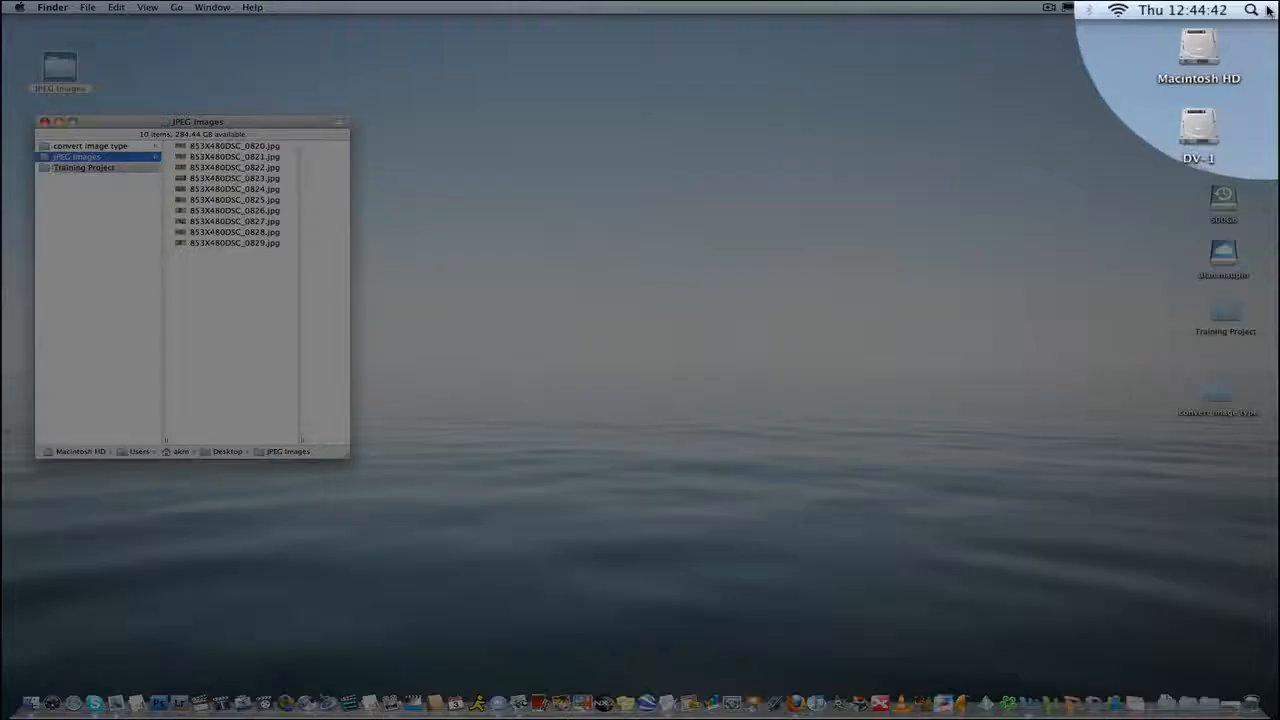
# Launch Automator through Spotlight and start a new Workflow document.
pyautogui.click(1266, 8)
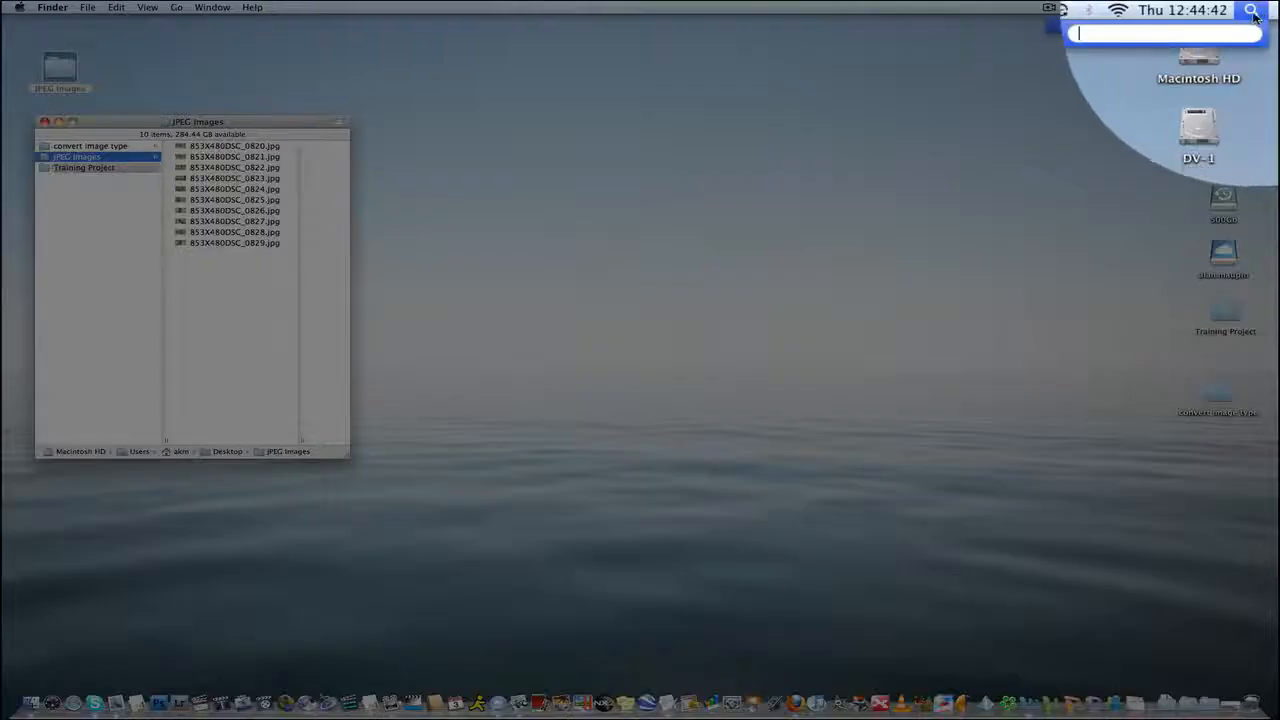
pyautogui.write('automa')
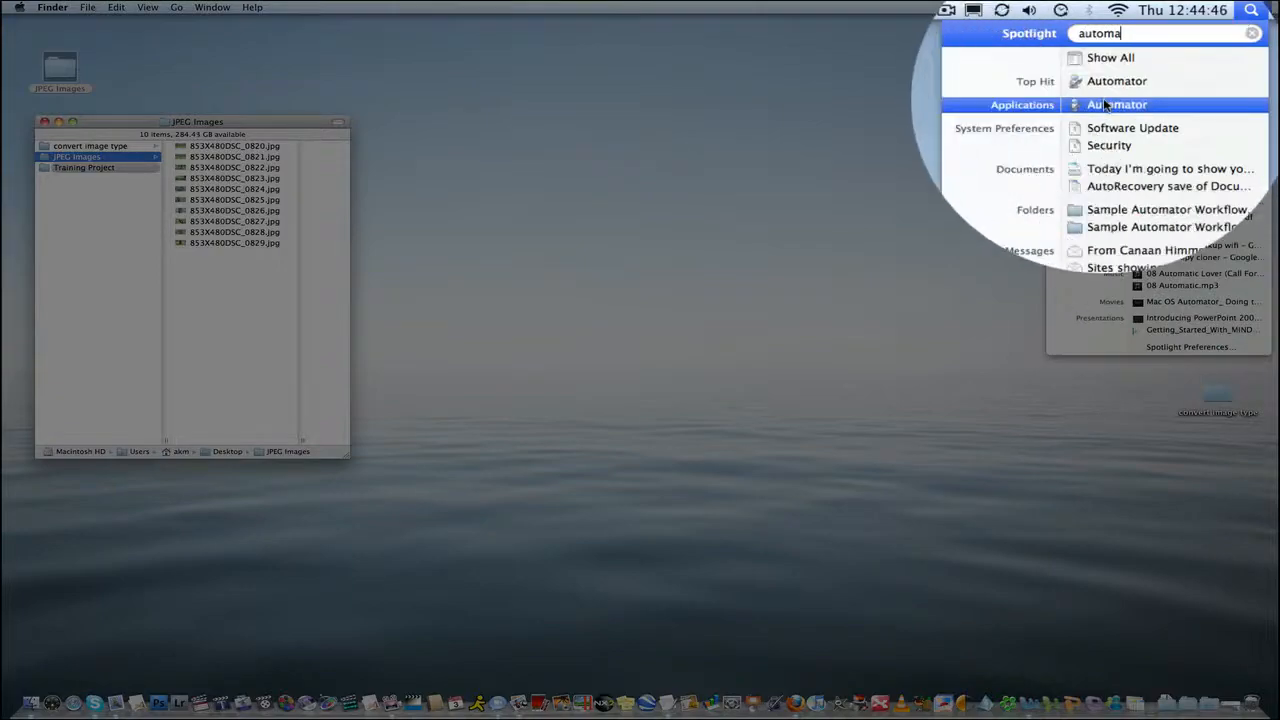
pyautogui.press('Return')
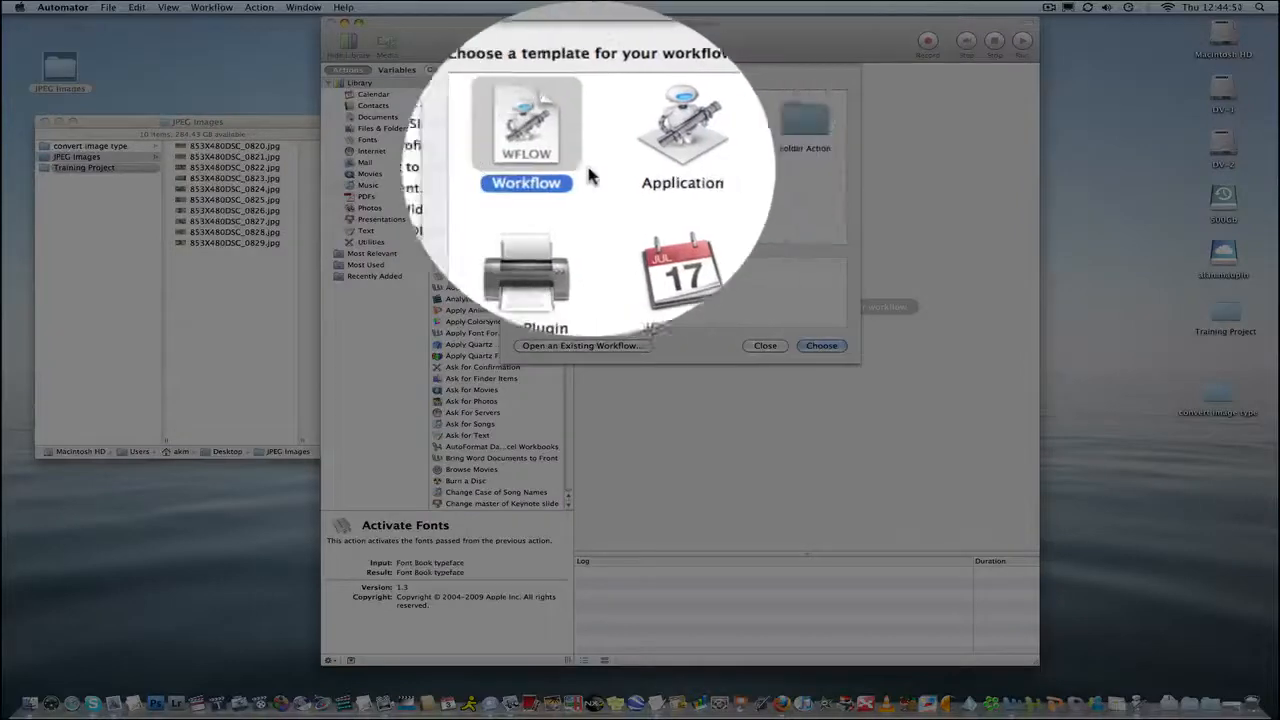
pyautogui.doubleClick(557, 172)
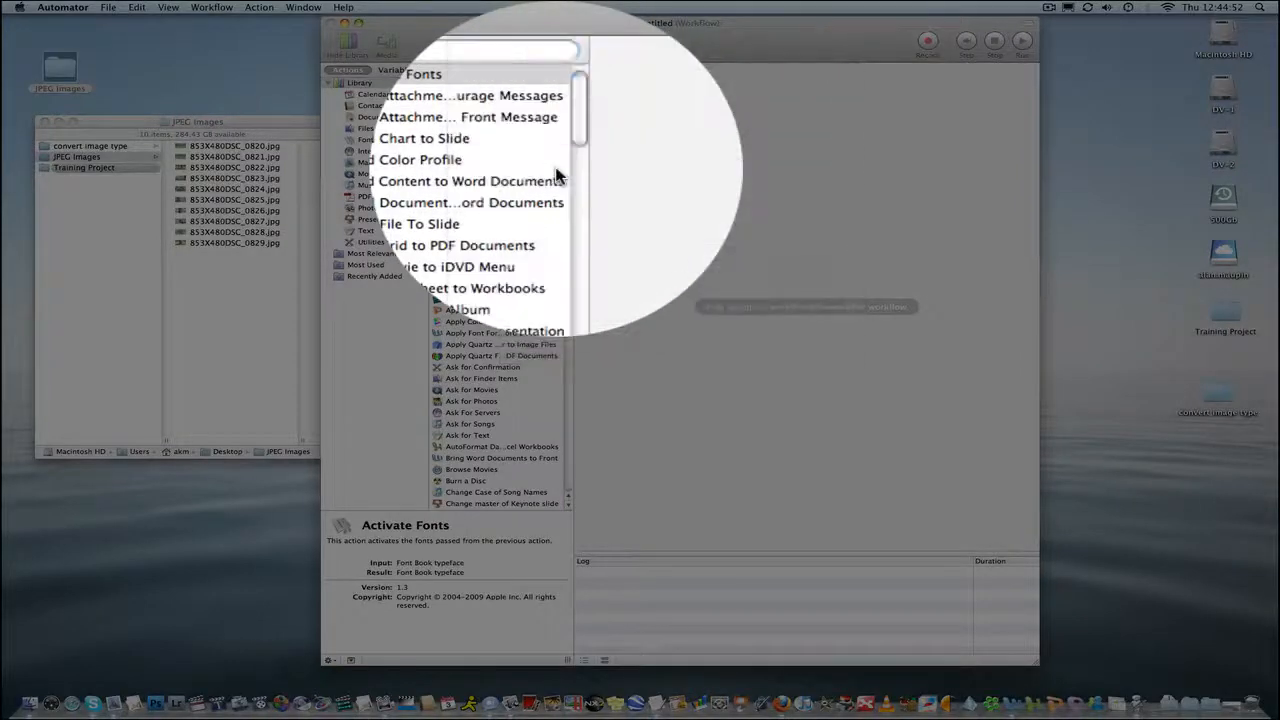
# Select all ten JPEG files in the JPEG Images window and add them to the workflow as specified Finder items.
pyautogui.click(246, 291)
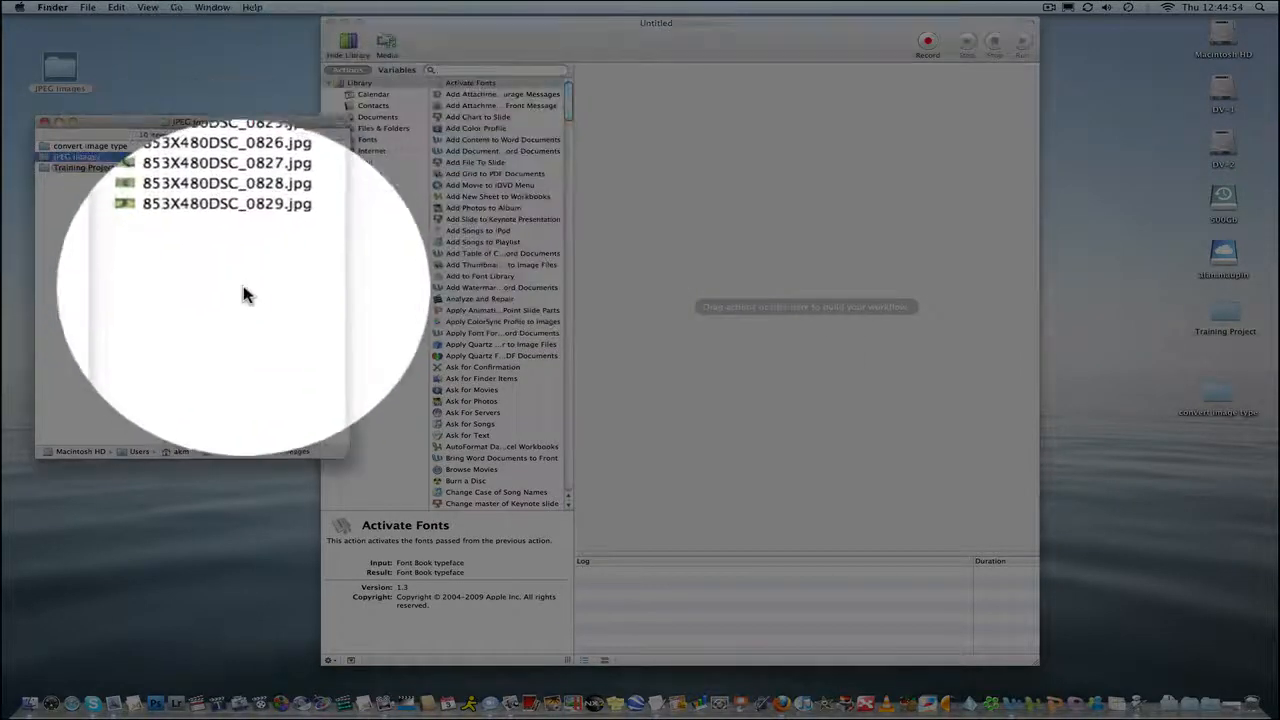
pyautogui.moveTo(259, 285); pyautogui.dragTo(240, 138)
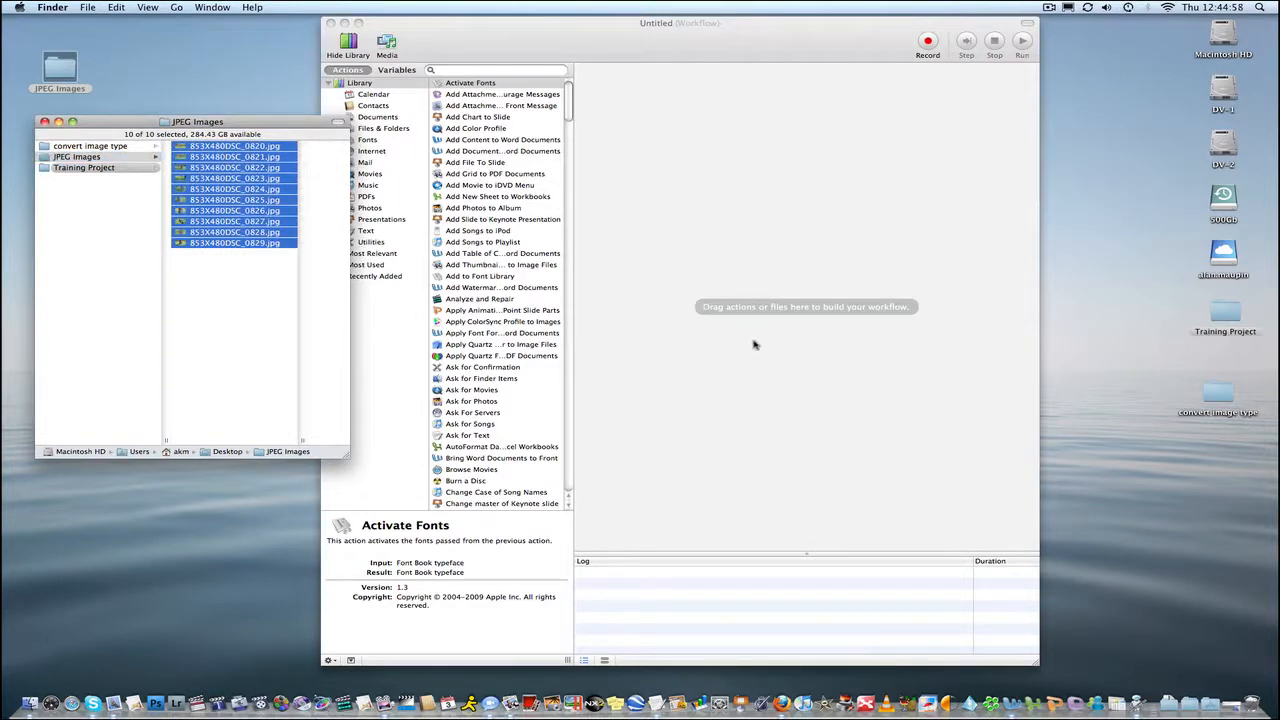
pyautogui.moveTo(754, 344); pyautogui.dragTo(756, 345)
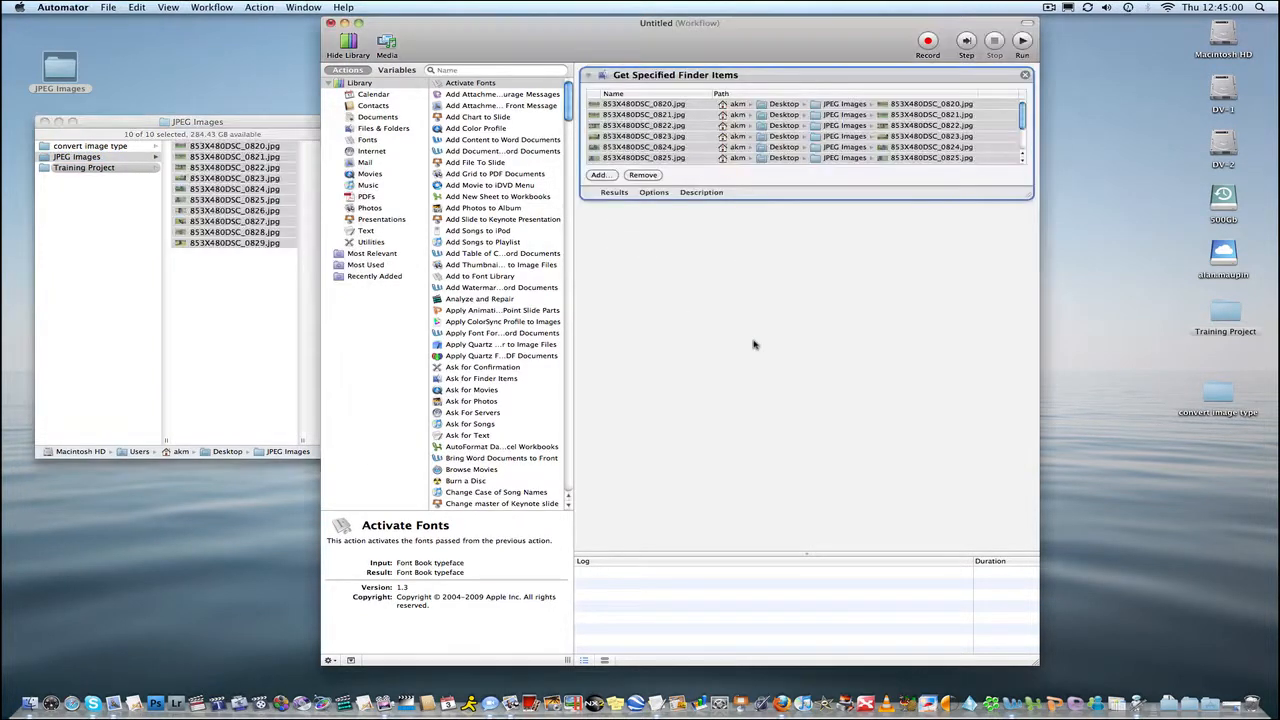
# Close the JPEG Images window and nudge the JPEG Images folder icon slightly upward on the desktop.
pyautogui.click(44, 121)
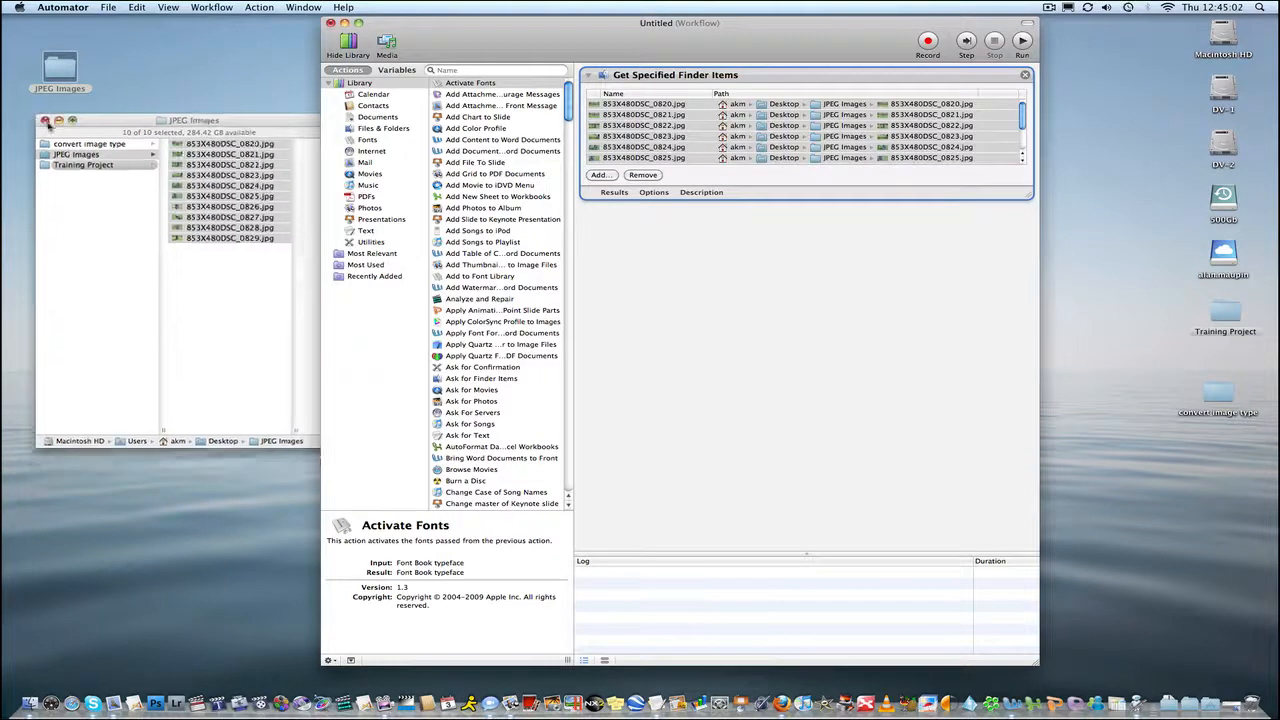
pyautogui.click(50, 72)
pyautogui.moveTo(60, 72); pyautogui.dragTo(59, 57)
pyautogui.click(155, 171)
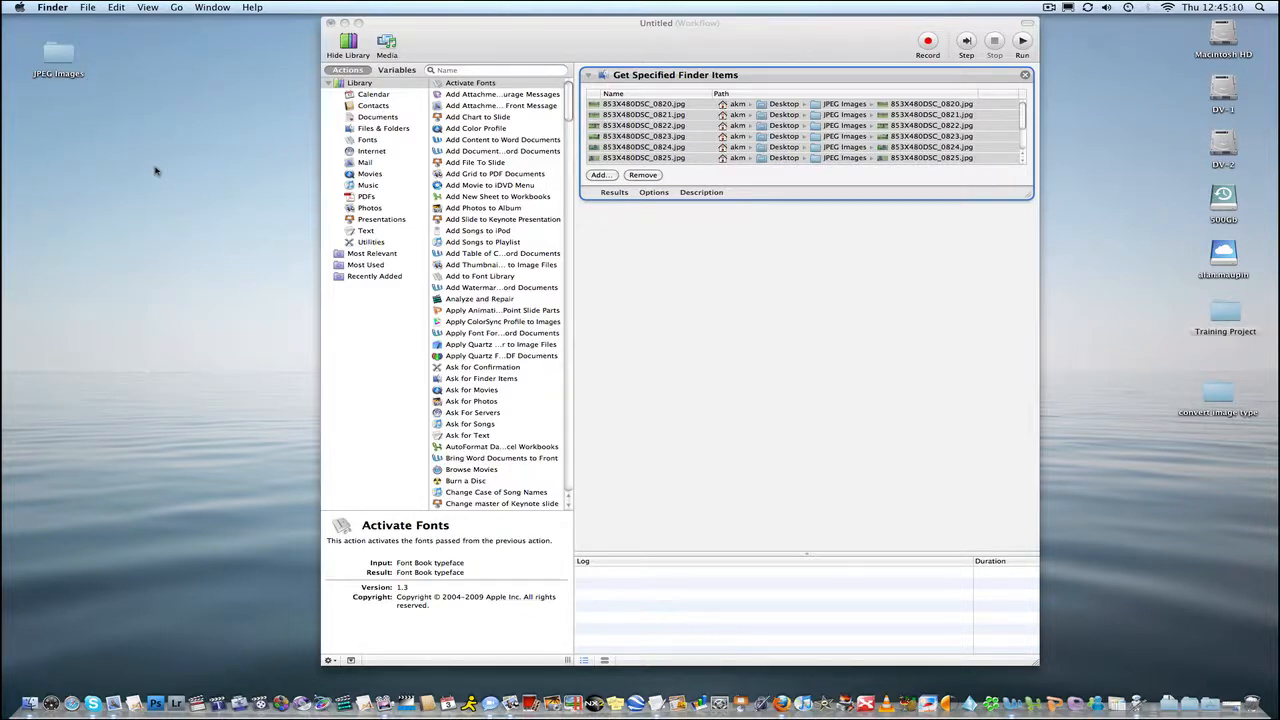
# Create a new desktop folder named Scaled Images and position it below the JPEG Images folder.
pyautogui.rightClick(76, 163)
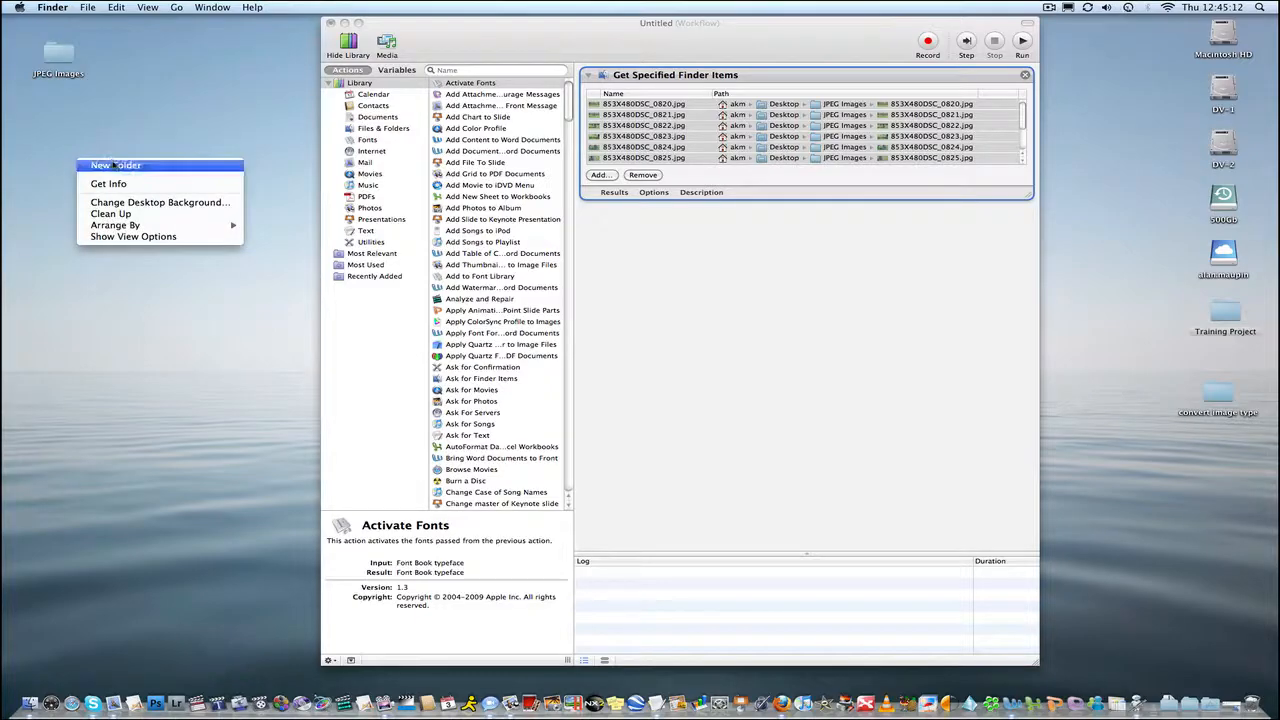
pyautogui.click(108, 164)
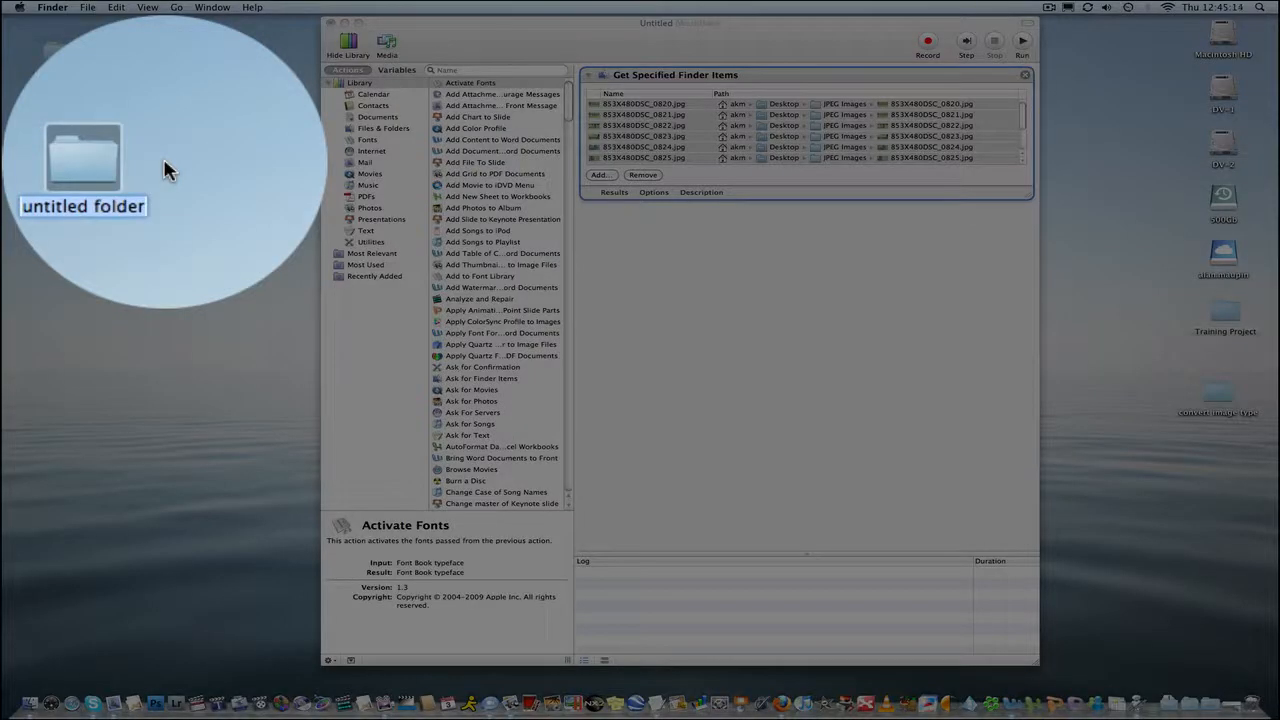
pyautogui.write('Sca')
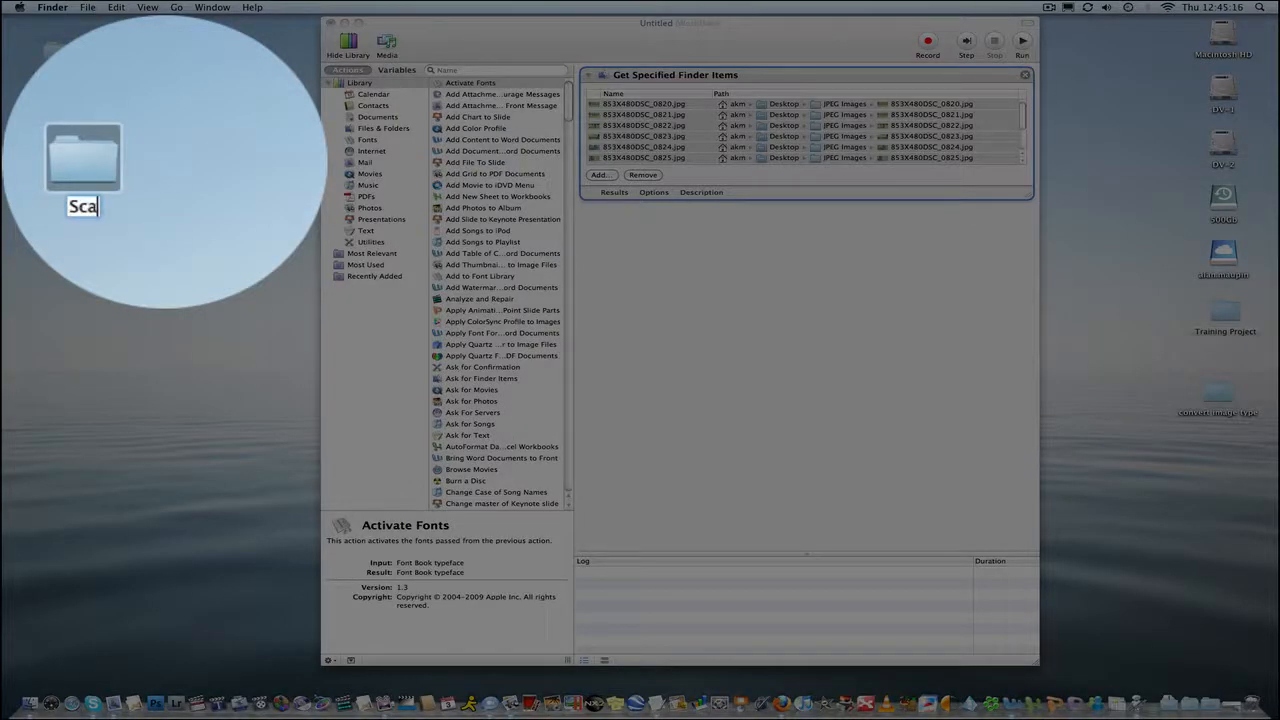
pyautogui.write('led Images')
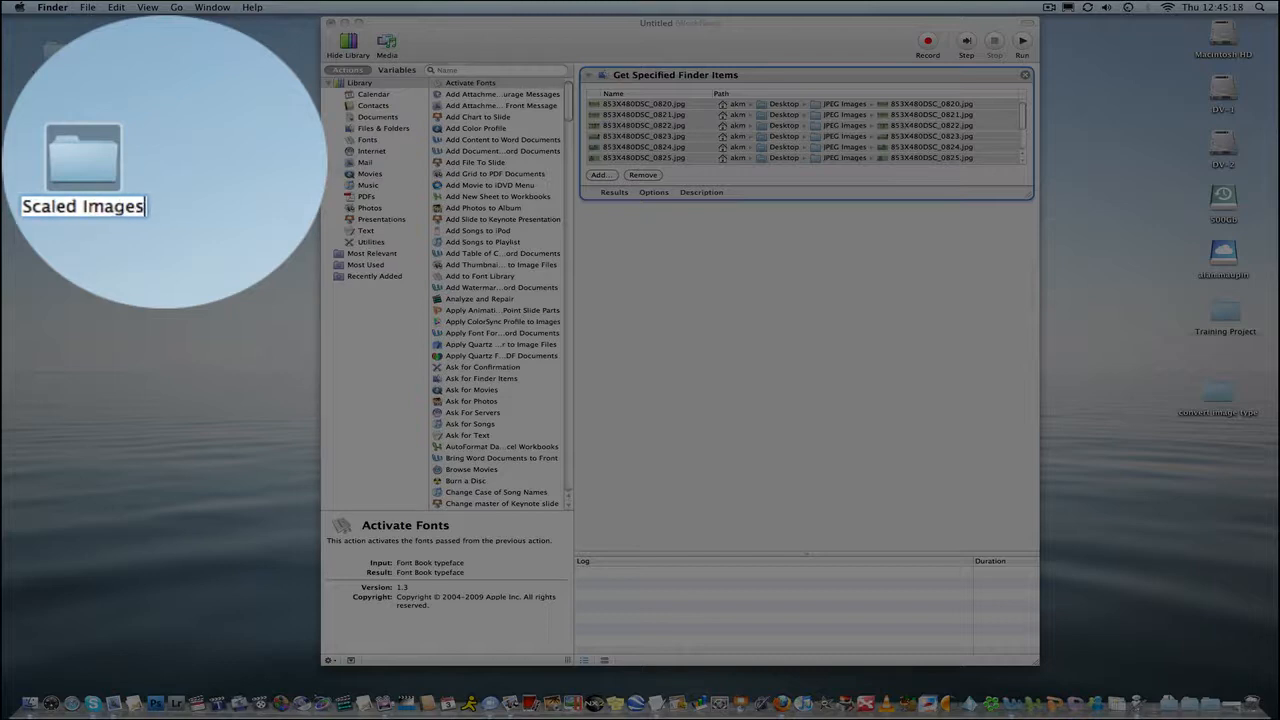
pyautogui.click(150, 163)
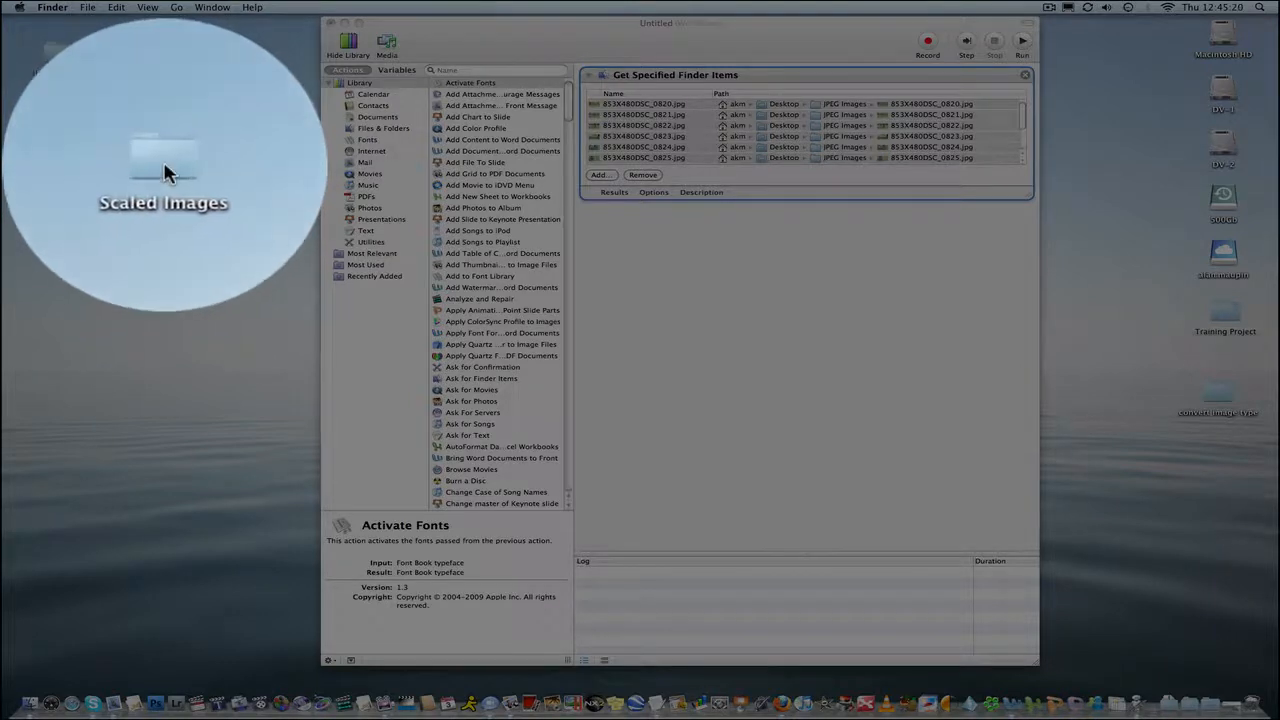
pyautogui.moveTo(77, 165); pyautogui.dragTo(67, 130)
pyautogui.click(190, 165)
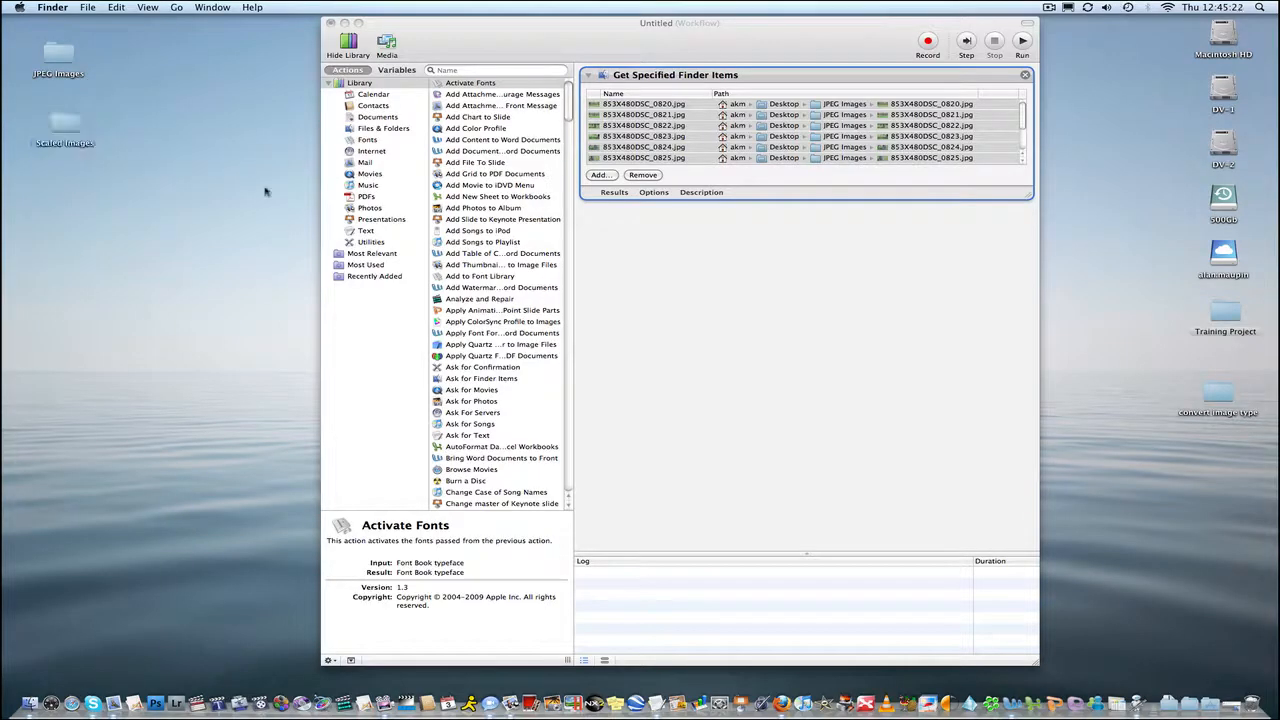
# Add the Scale Images action from the Photos category, accepting the extra Copy Finder Items action it proposes.
pyautogui.click(742, 315)
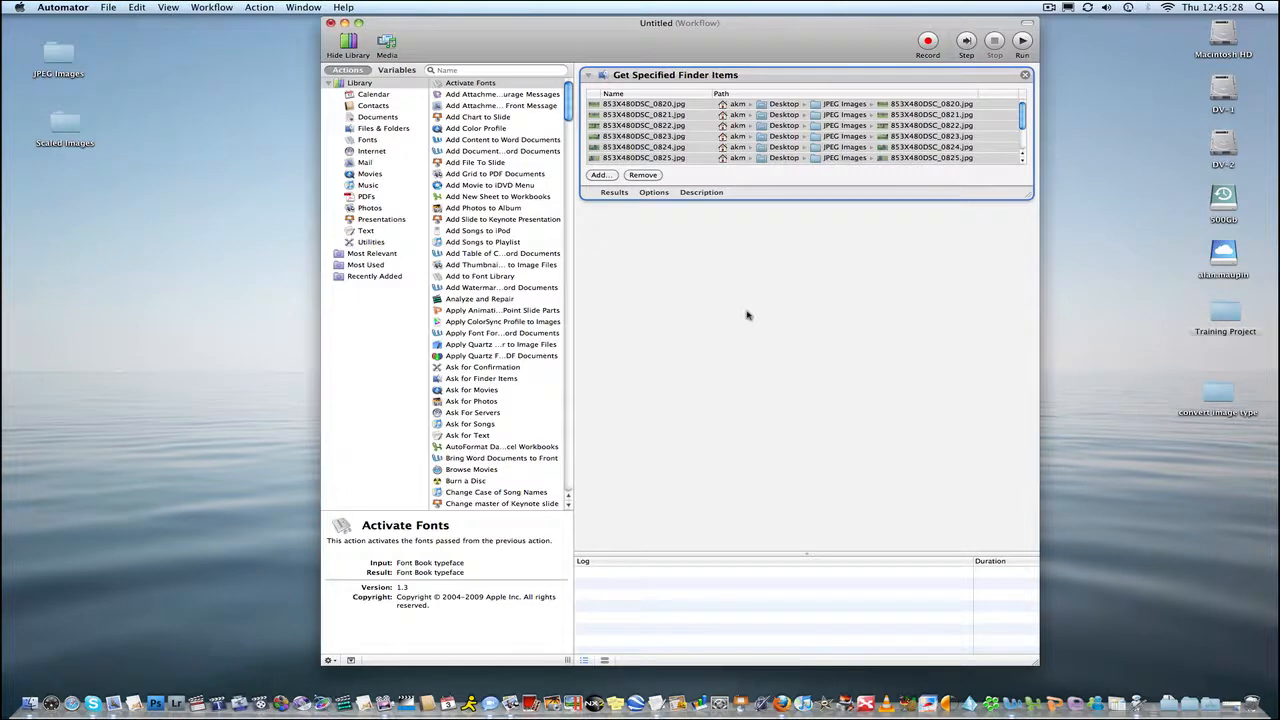
pyautogui.click(746, 315)
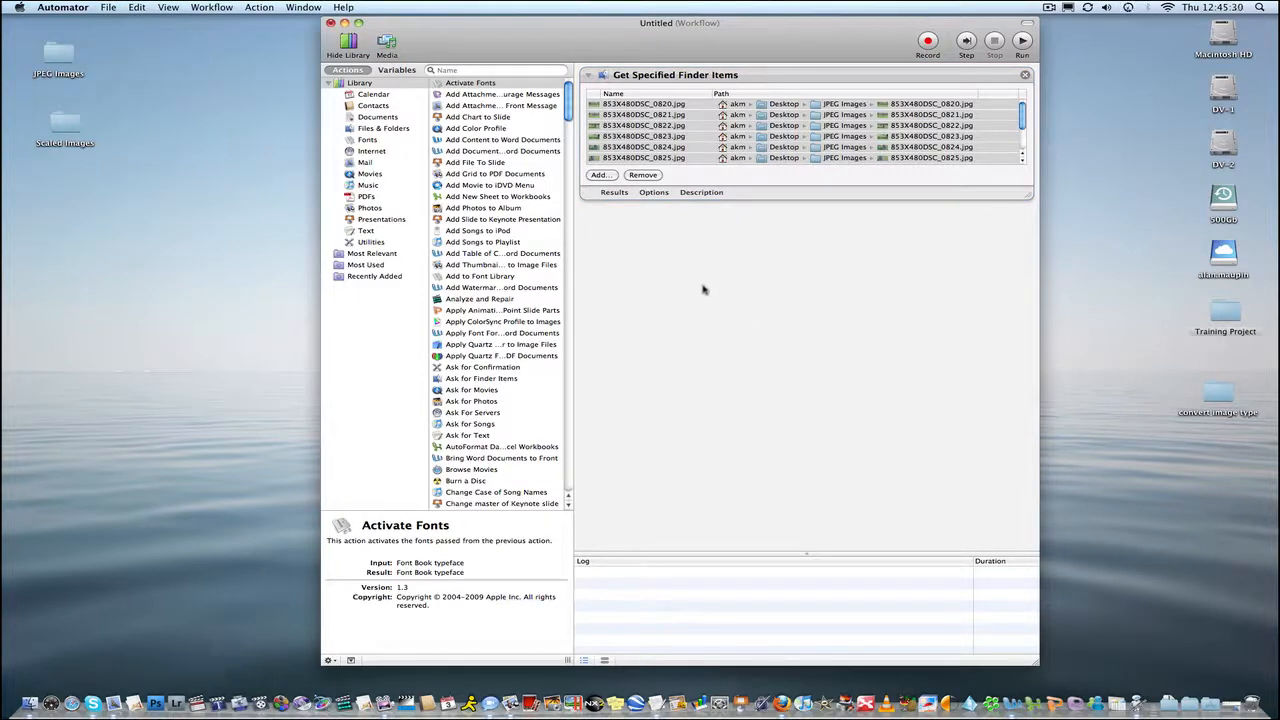
pyautogui.click(369, 208)
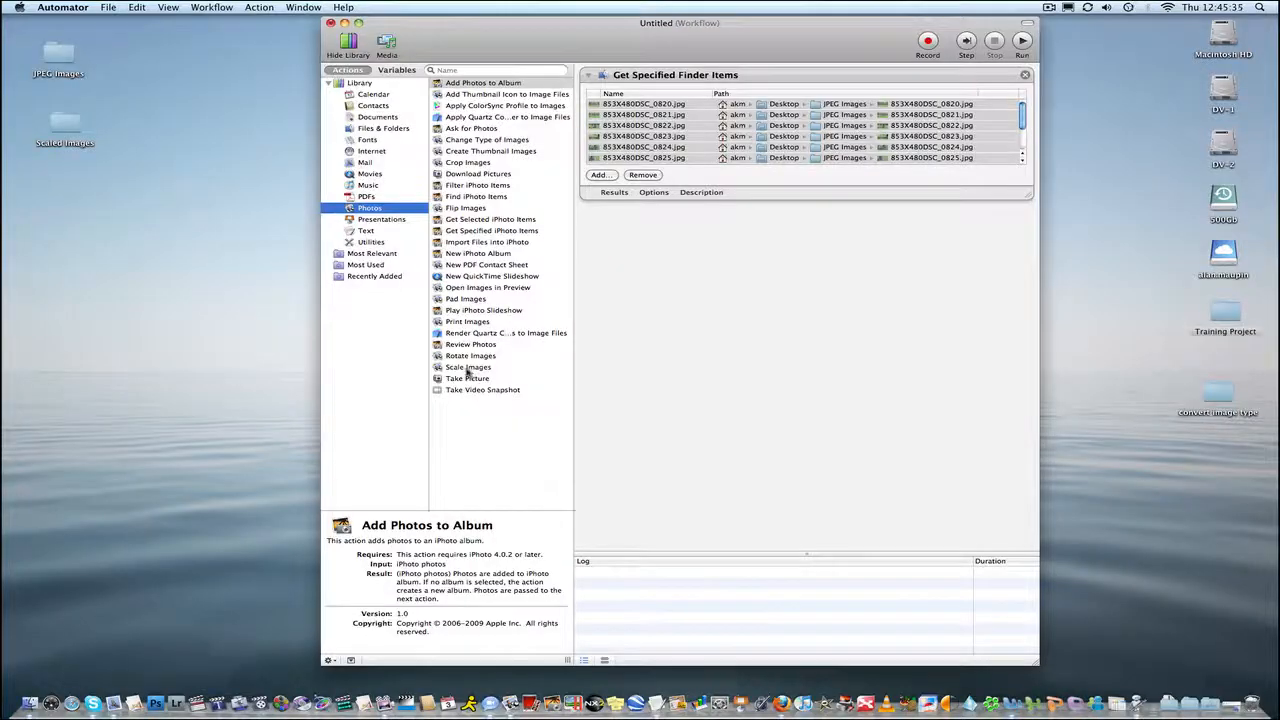
pyautogui.moveTo(468, 368); pyautogui.dragTo(789, 348)
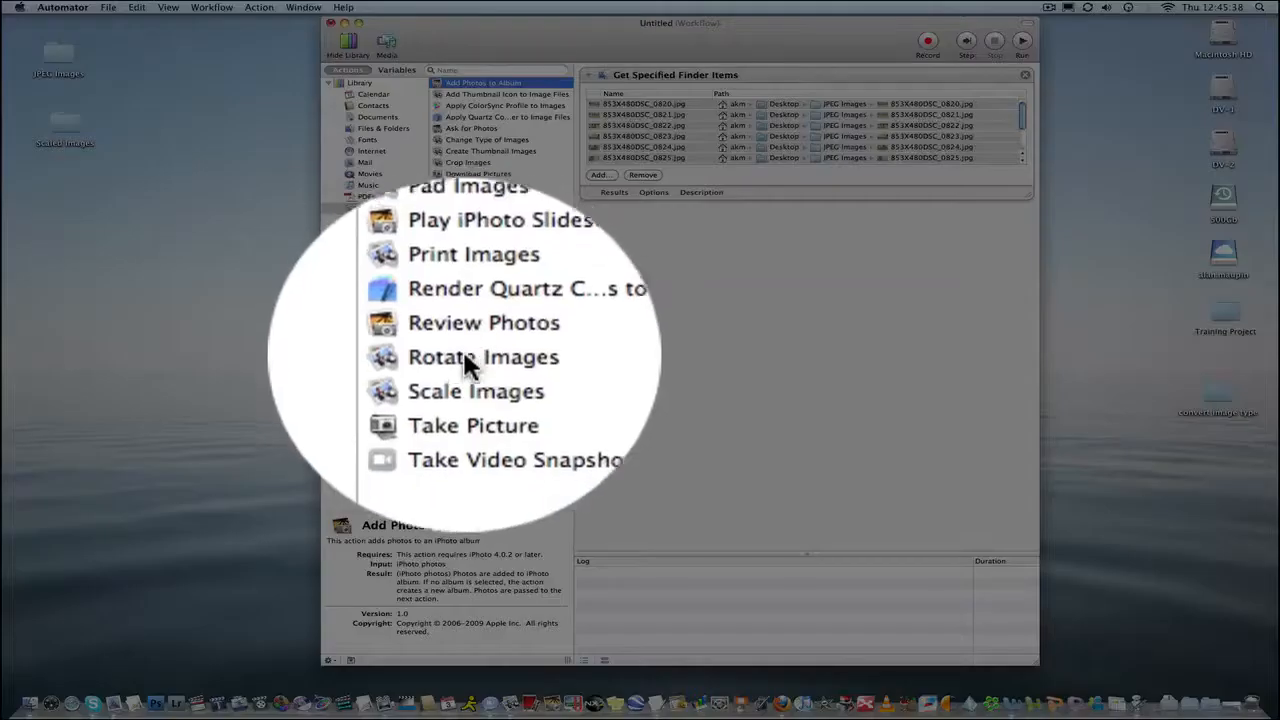
pyautogui.moveTo(468, 367); pyautogui.dragTo(768, 378)
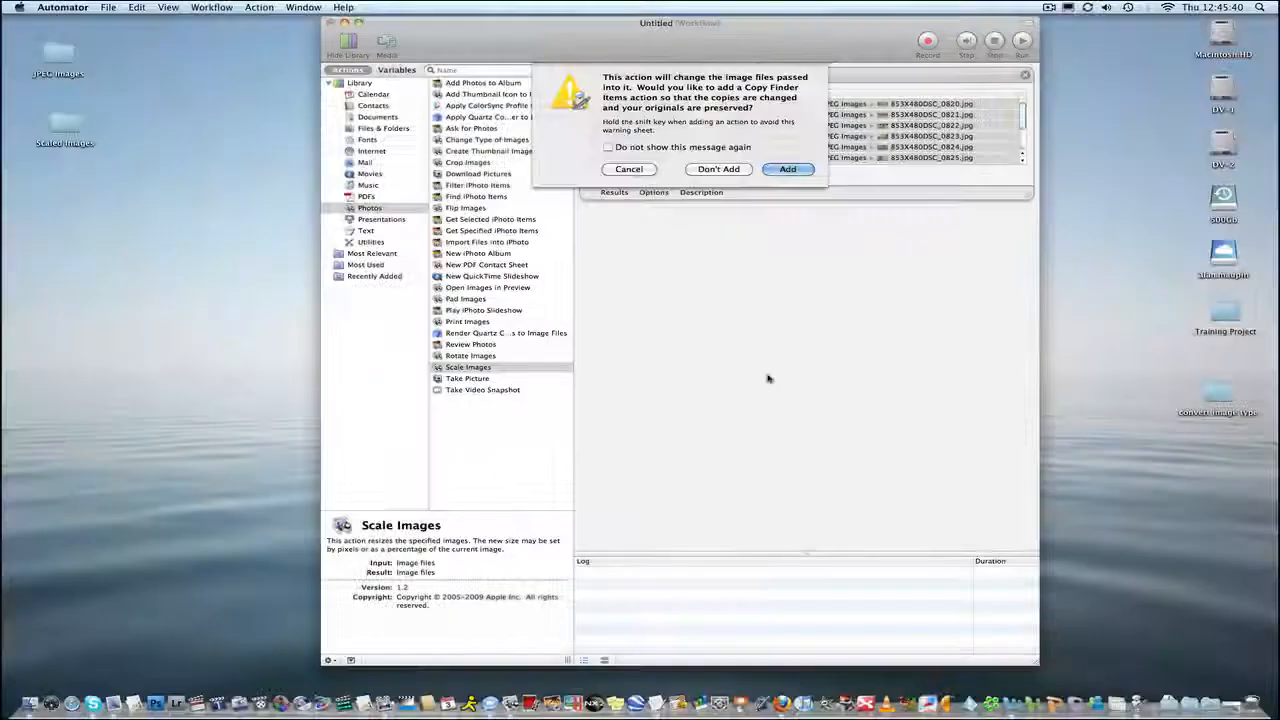
pyautogui.click(788, 169)
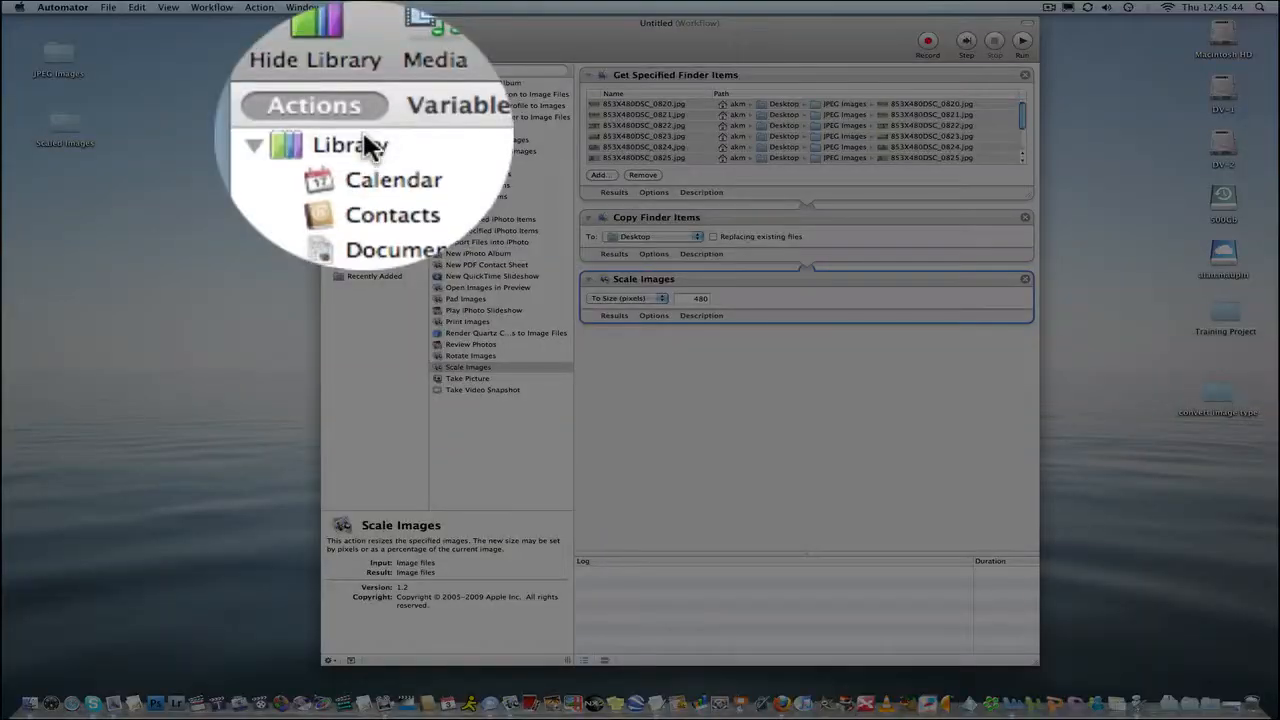
# Append the Rename Finder Items action from the full library, again accepting an added Copy Finder Items action.
pyautogui.click(362, 82)
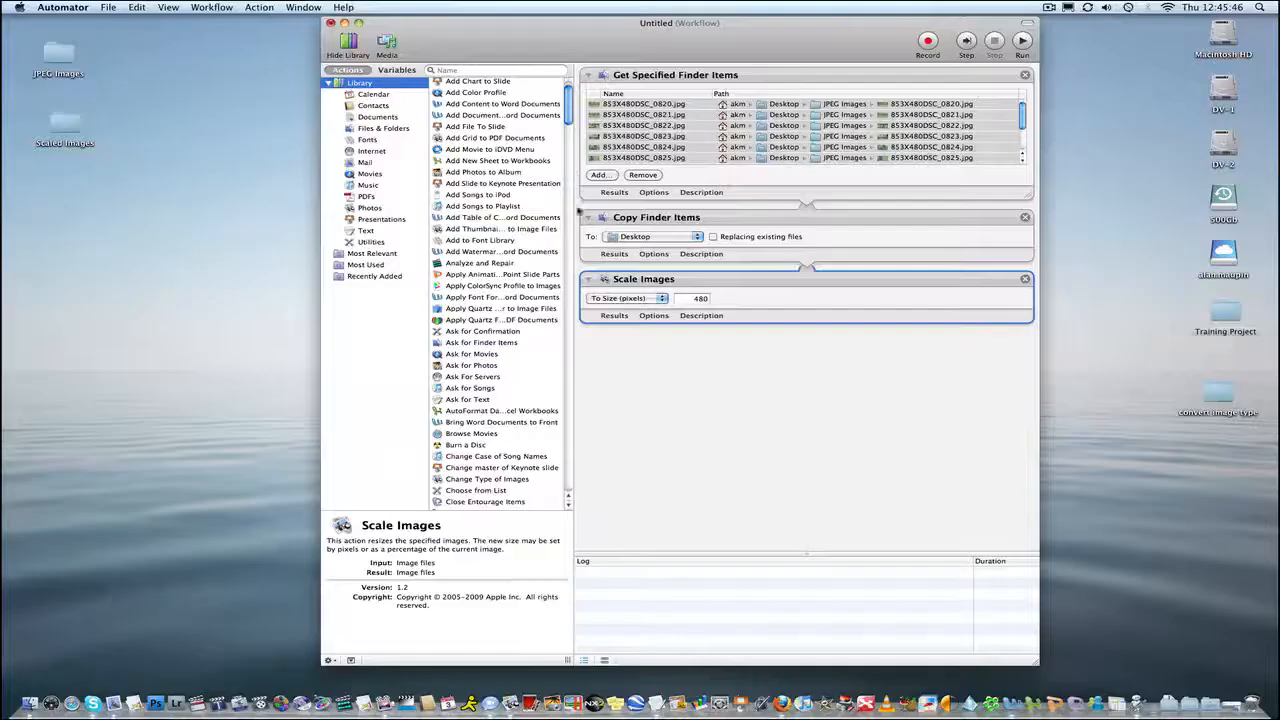
pyautogui.moveTo(579, 211); pyautogui.dragTo(585, 401)
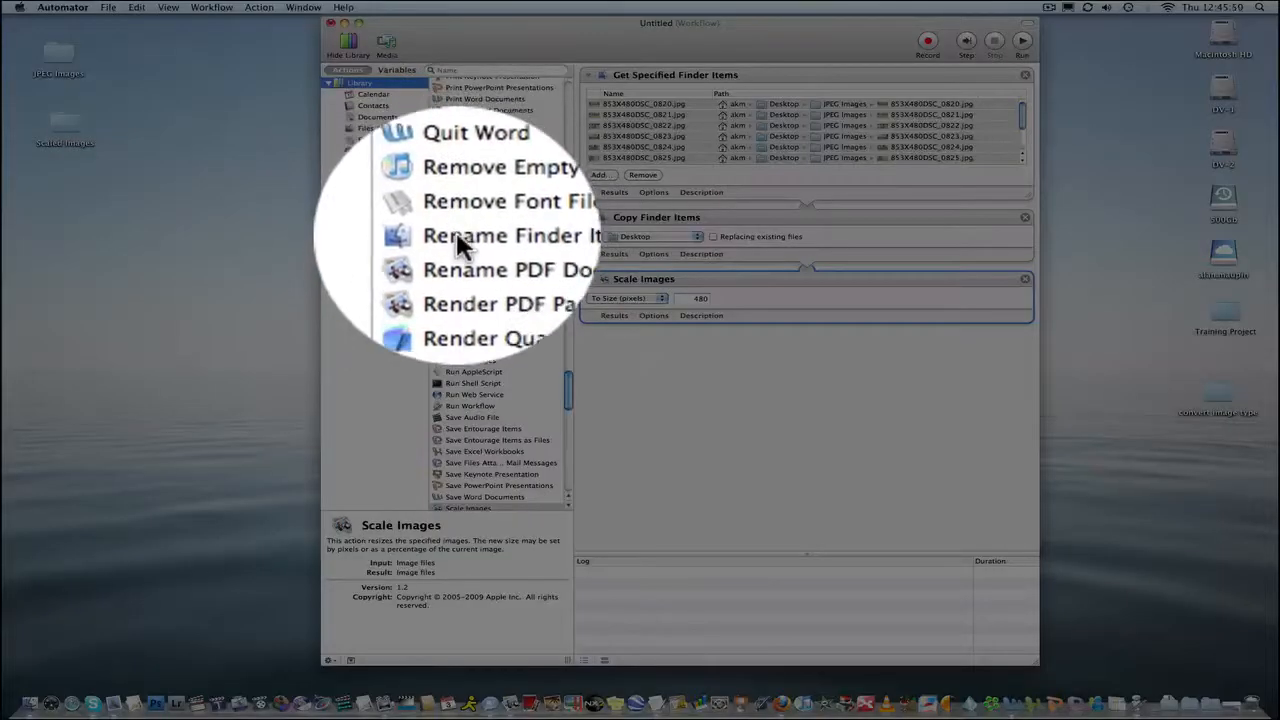
pyautogui.click(470, 235)
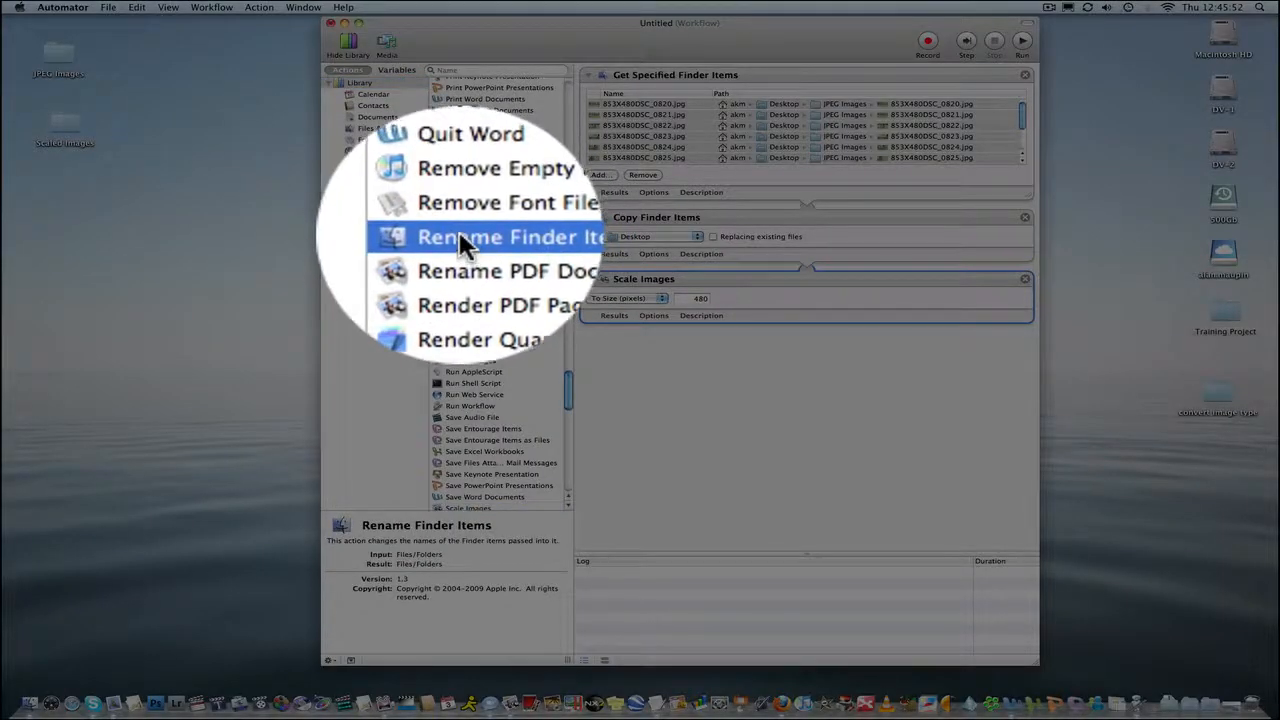
pyautogui.doubleClick(459, 235)
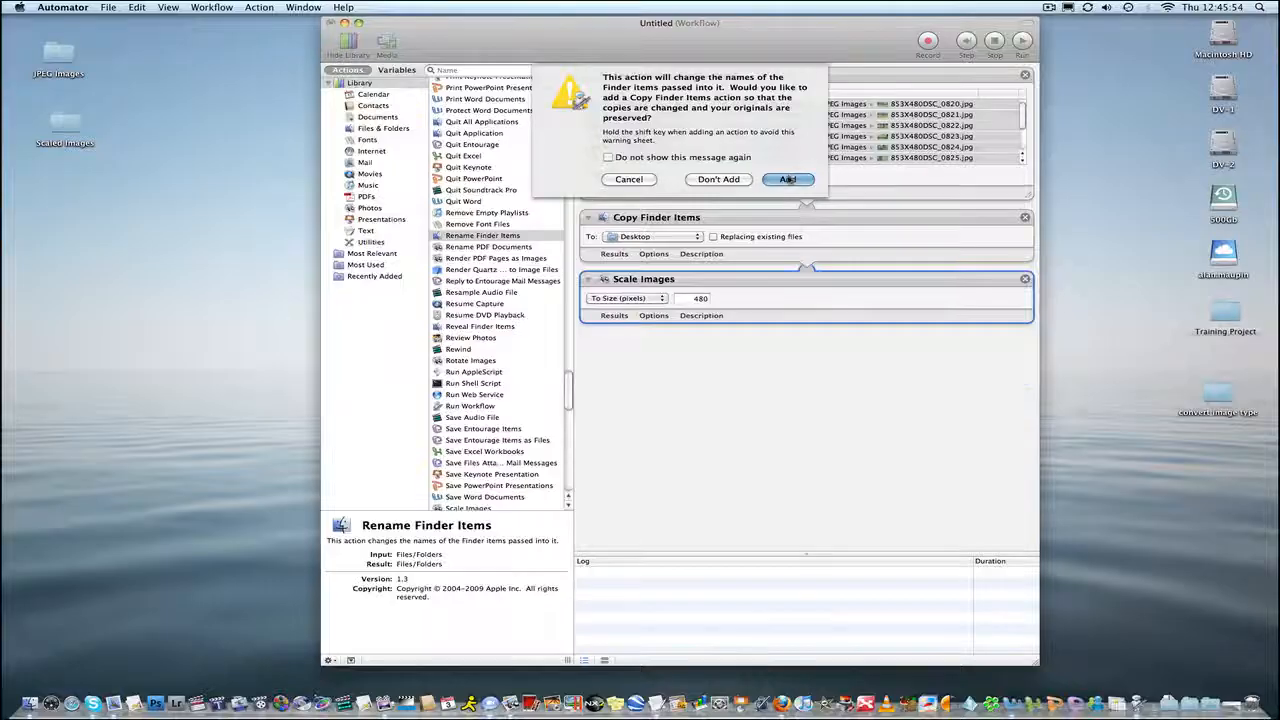
pyautogui.click(788, 179)
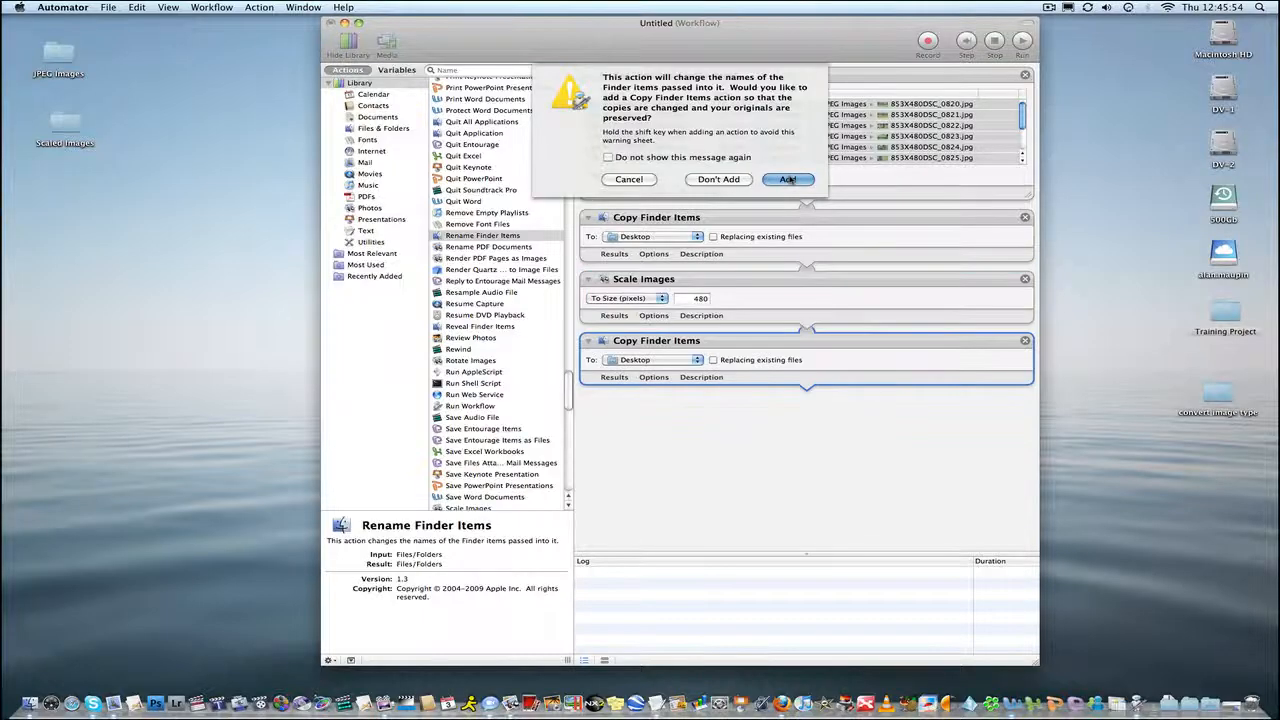
# Move the rename action up to follow Get Specified Finder Items and remove the first Copy Finder Items action.
pyautogui.click(1026, 22)
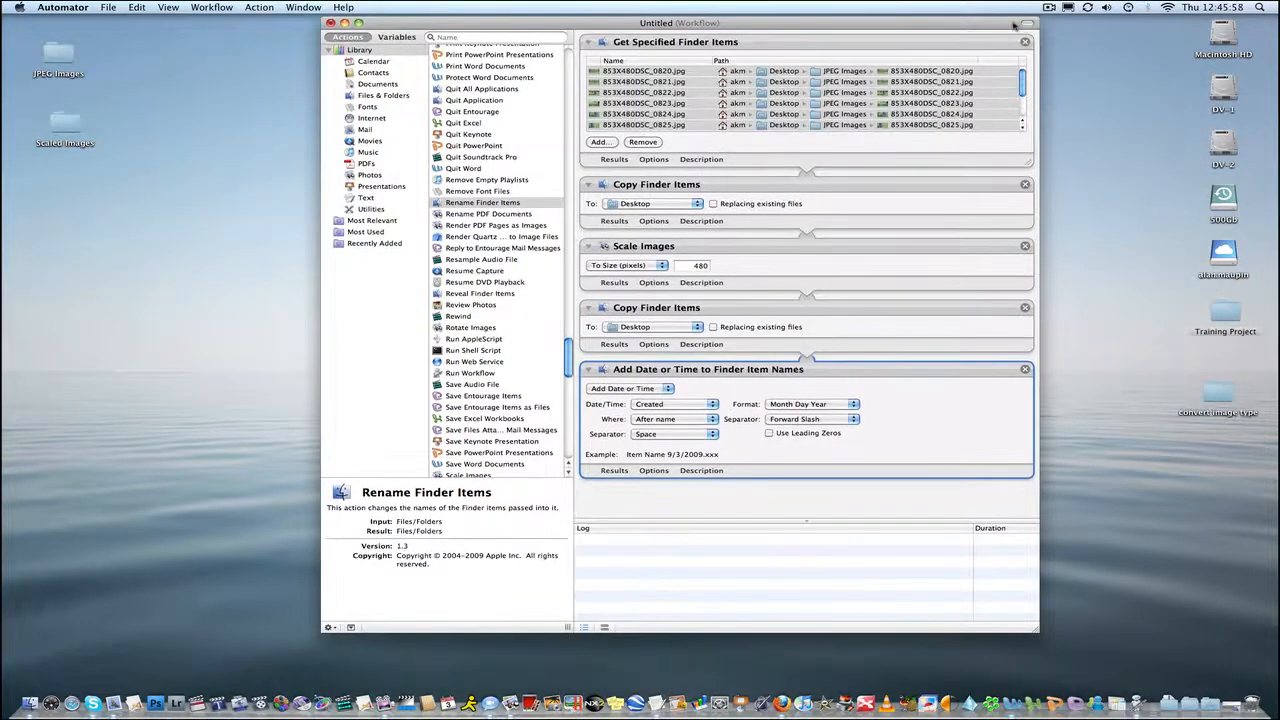
pyautogui.moveTo(1014, 25); pyautogui.dragTo(1018, 33)
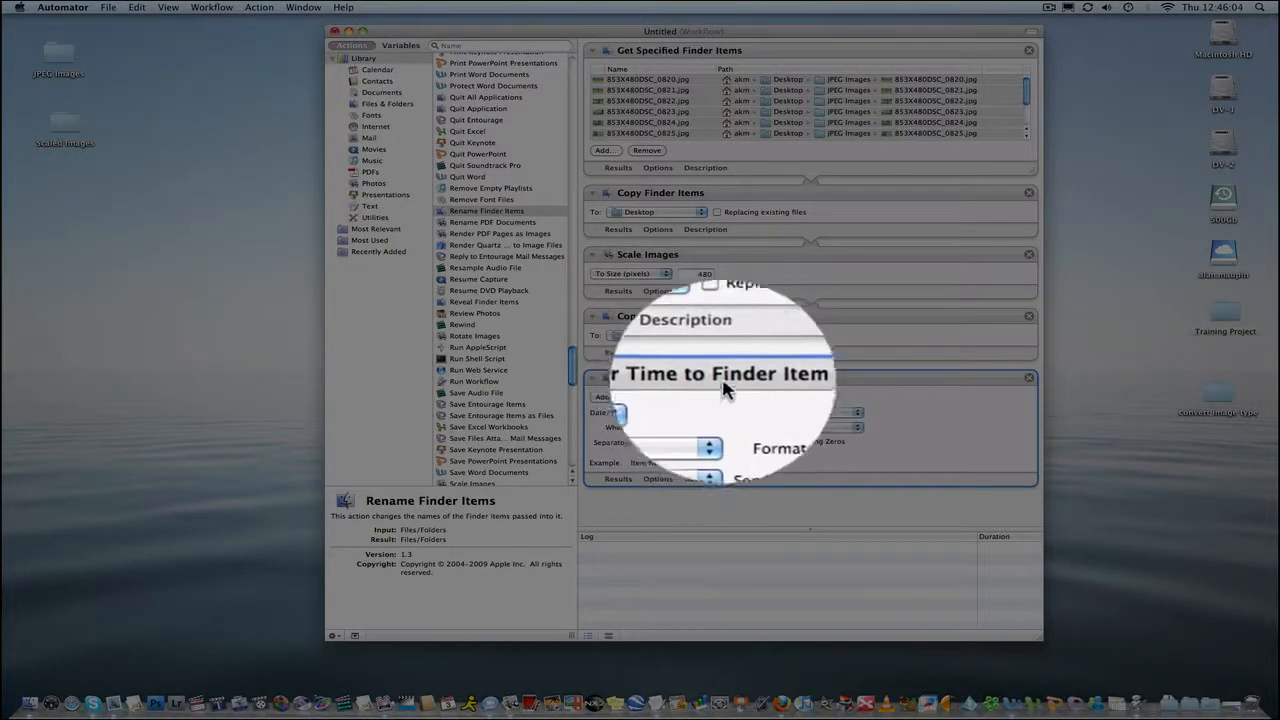
pyautogui.moveTo(755, 390); pyautogui.dragTo(753, 185)
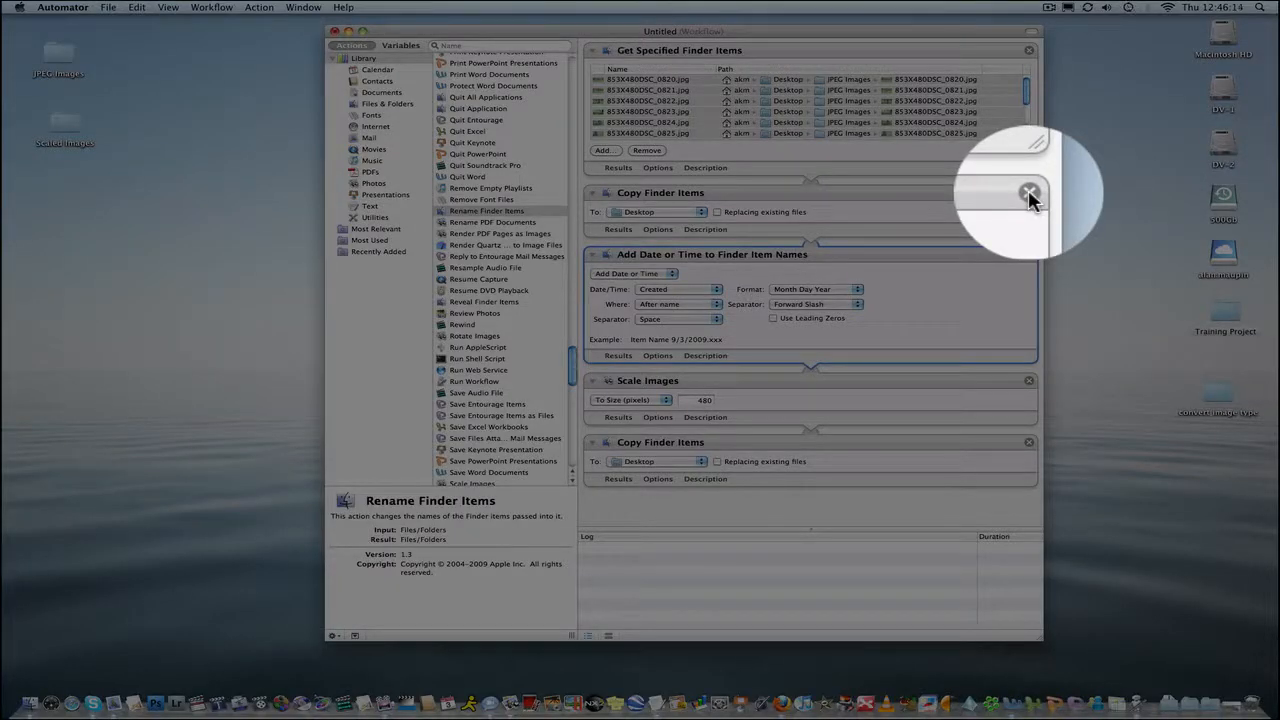
pyautogui.click(1029, 193)
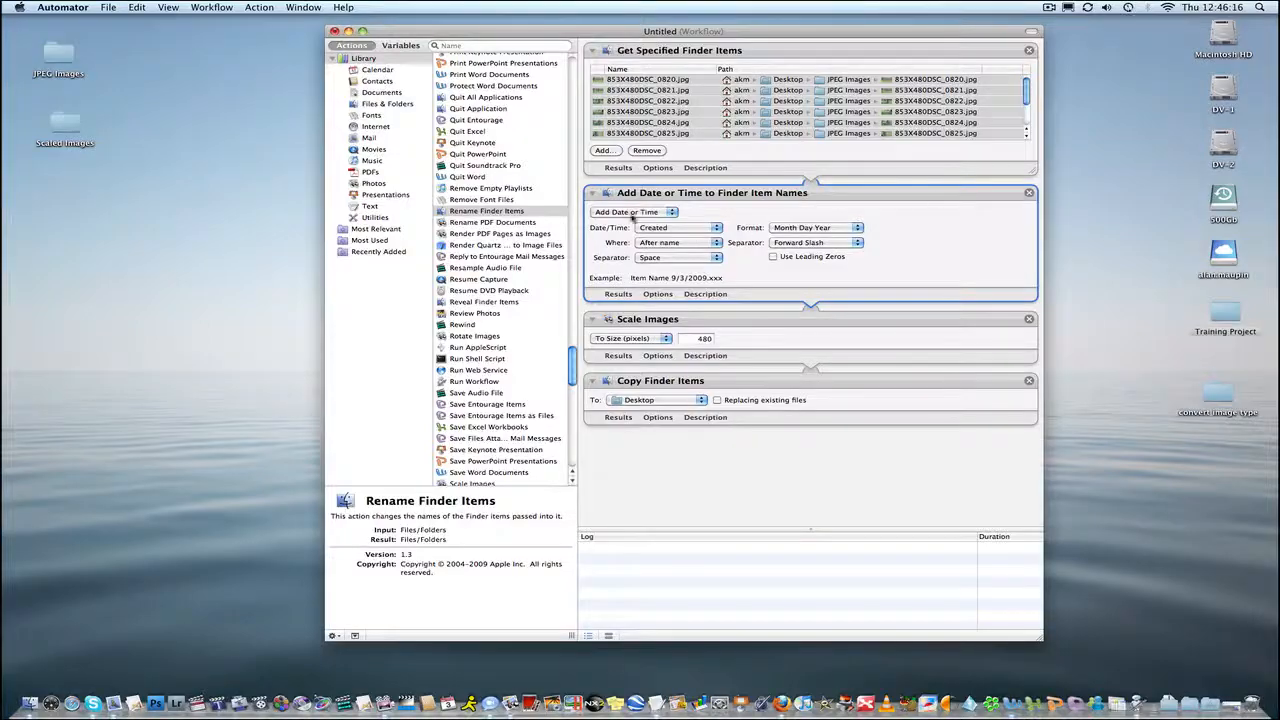
# Switch the rename action to Replace Text and enter 853X480 as the text to find.
pyautogui.click(633, 212)
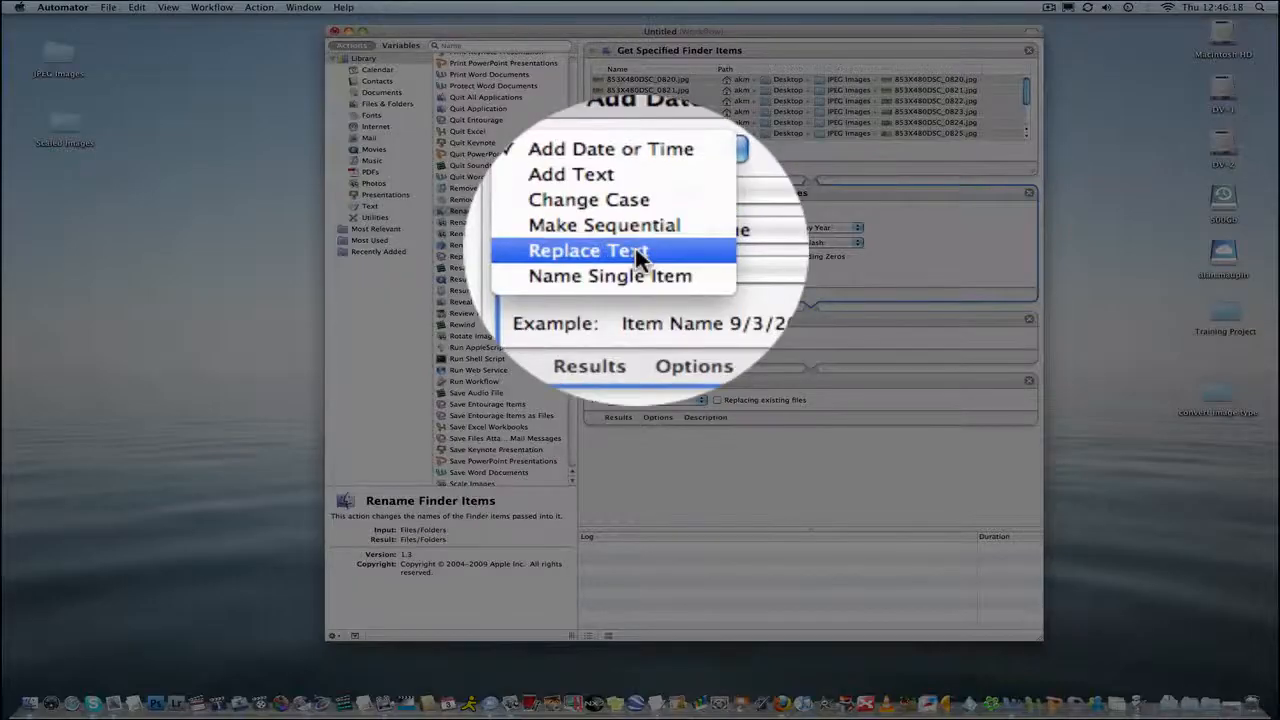
pyautogui.click(640, 257)
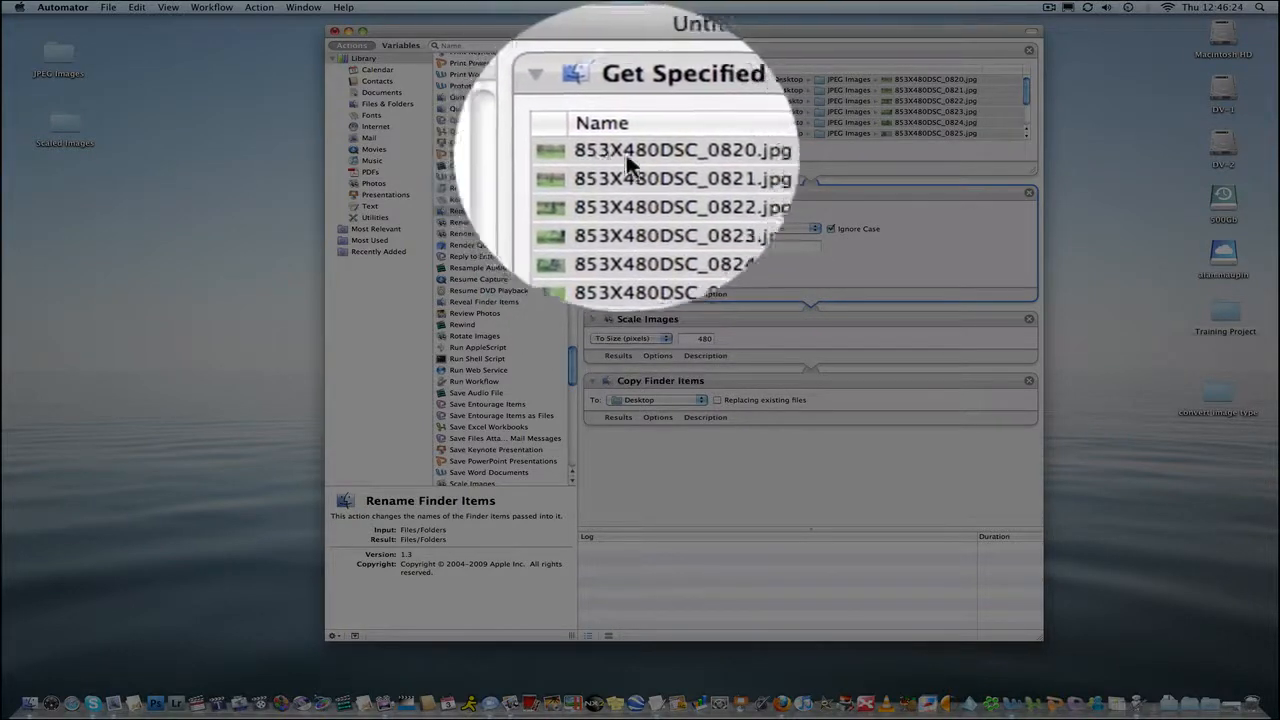
pyautogui.click(658, 232)
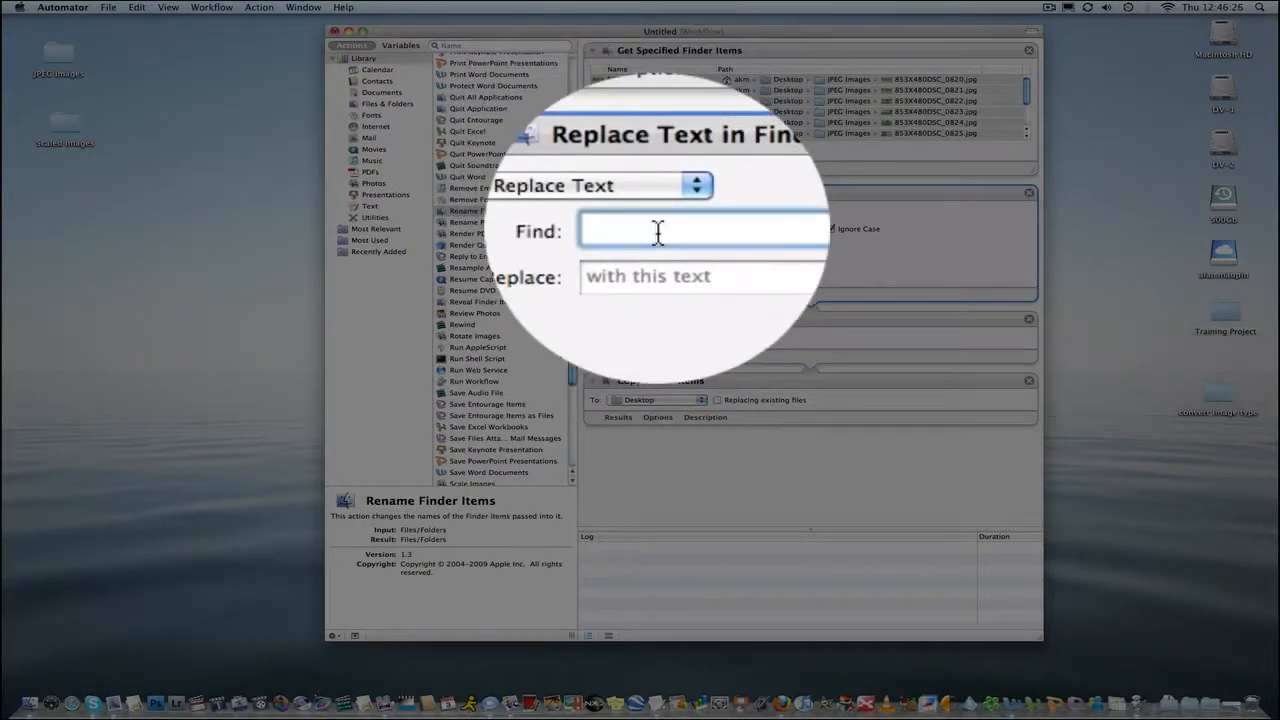
pyautogui.write('853X480')
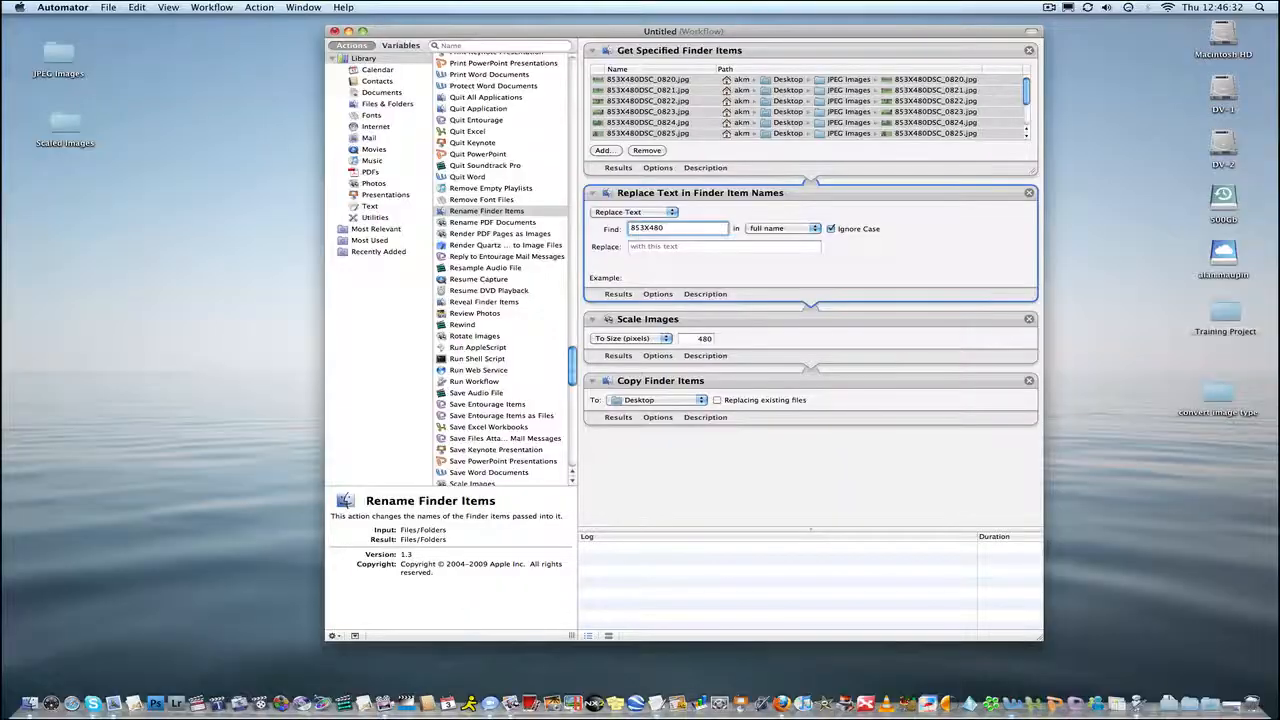
pyautogui.click(705, 277)
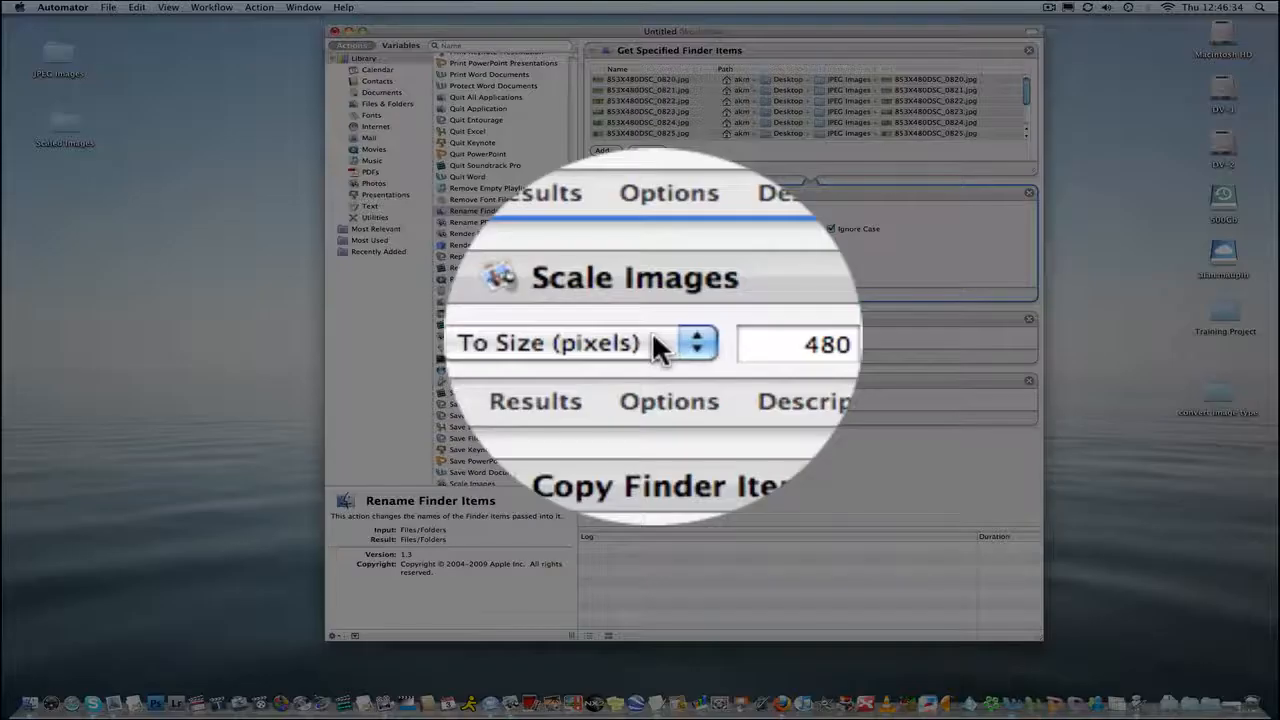
# Switch the Scale Images action to By Percentage and set the scale to 50.
pyautogui.click(660, 339)
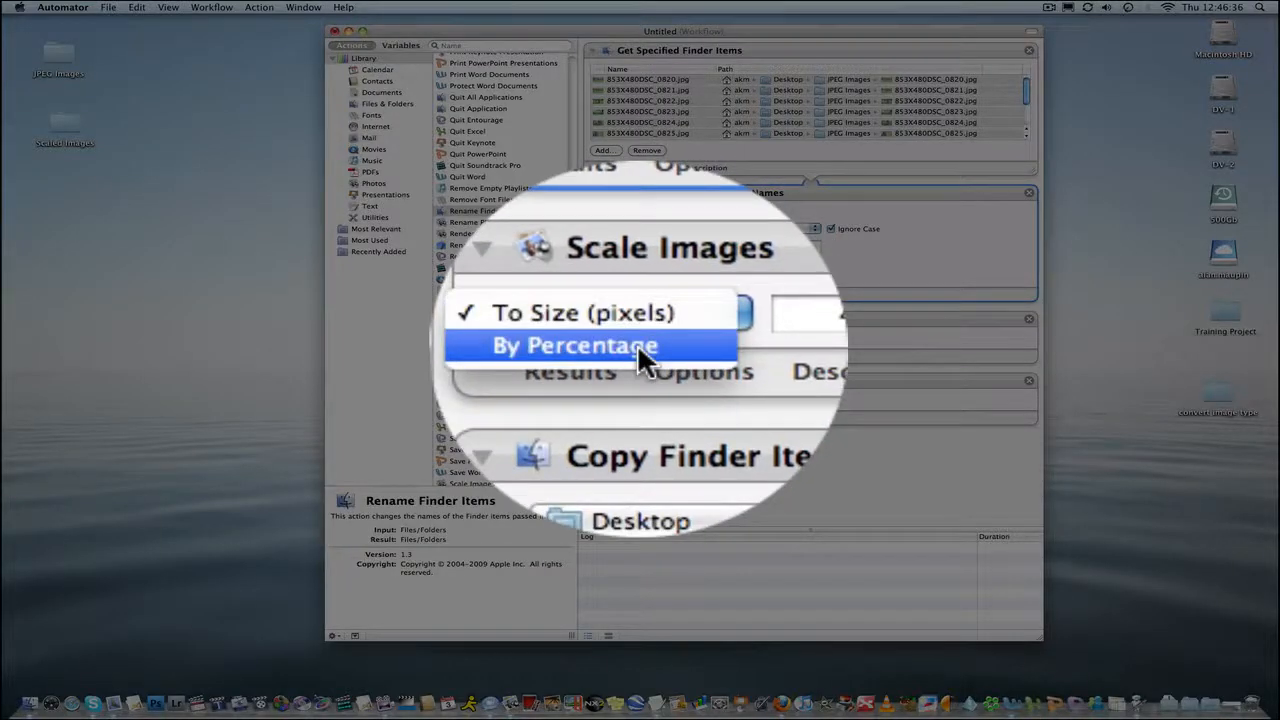
pyautogui.click(637, 343)
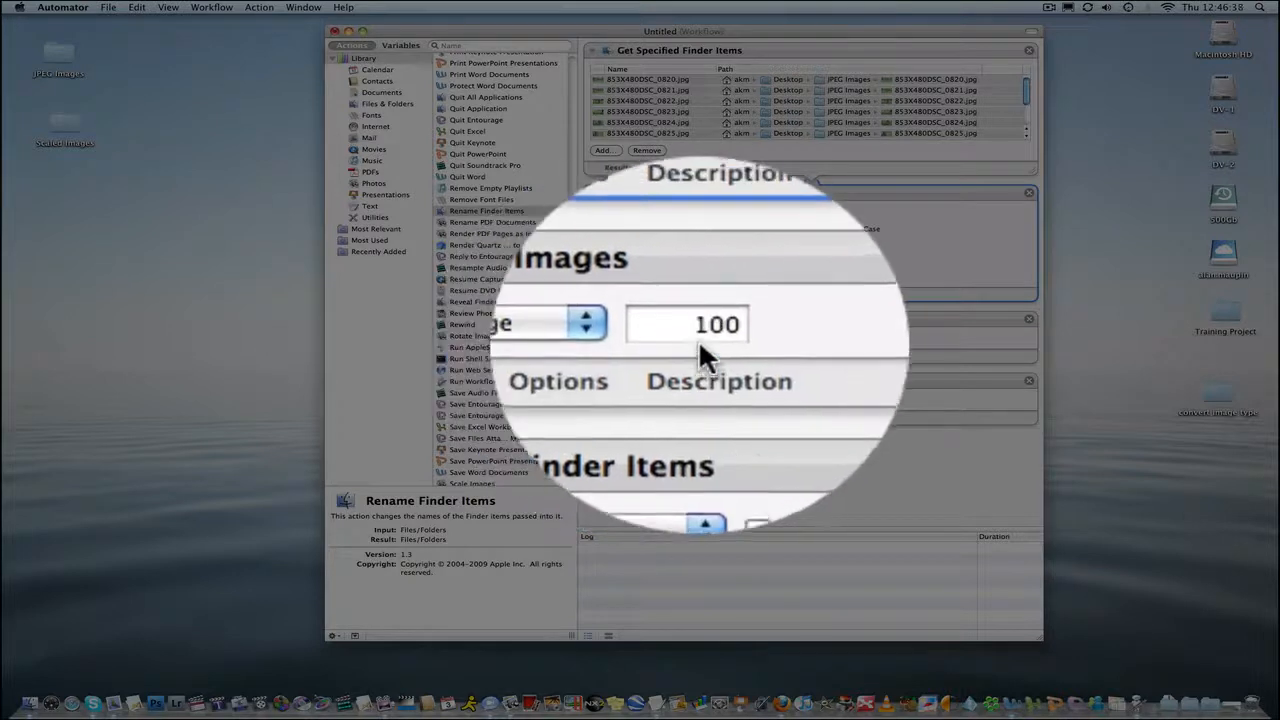
pyautogui.click(698, 339)
pyautogui.doubleClick(711, 335)
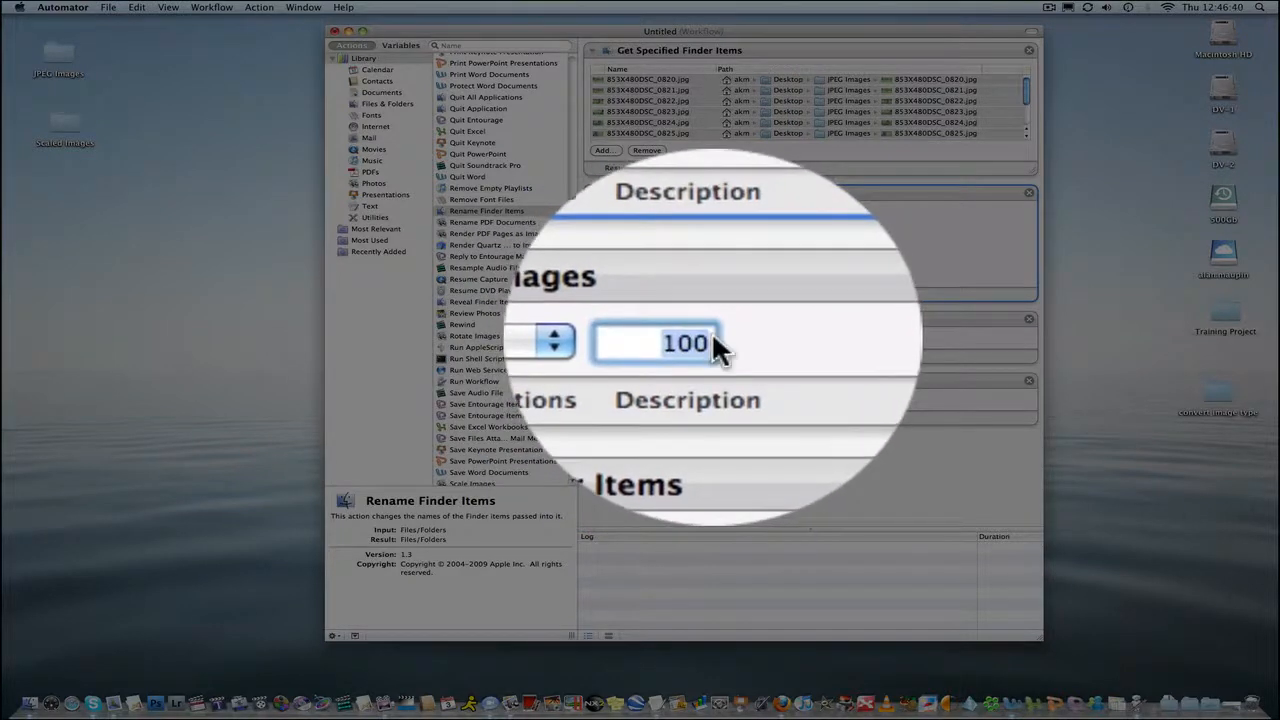
pyautogui.write('50')
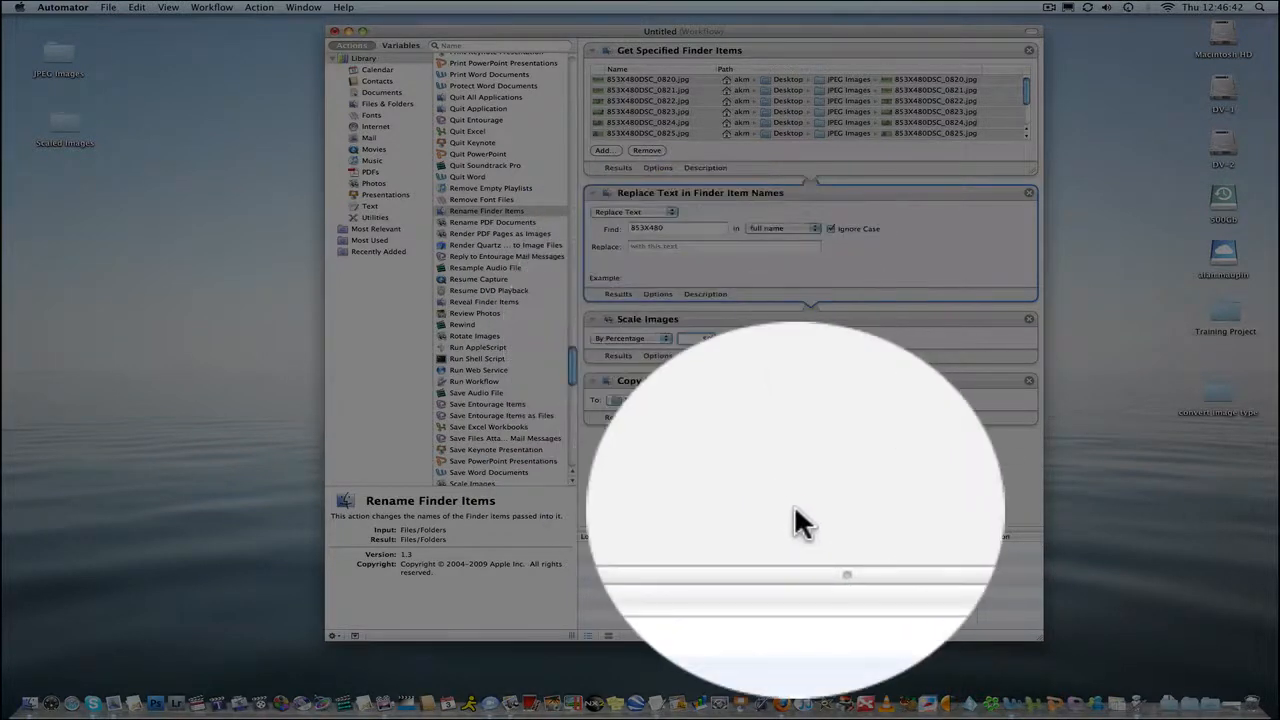
# Set the Copy Finder Items destination to the Scaled Images folder on the Desktop.
pyautogui.click(794, 504)
pyautogui.click(56, 126)
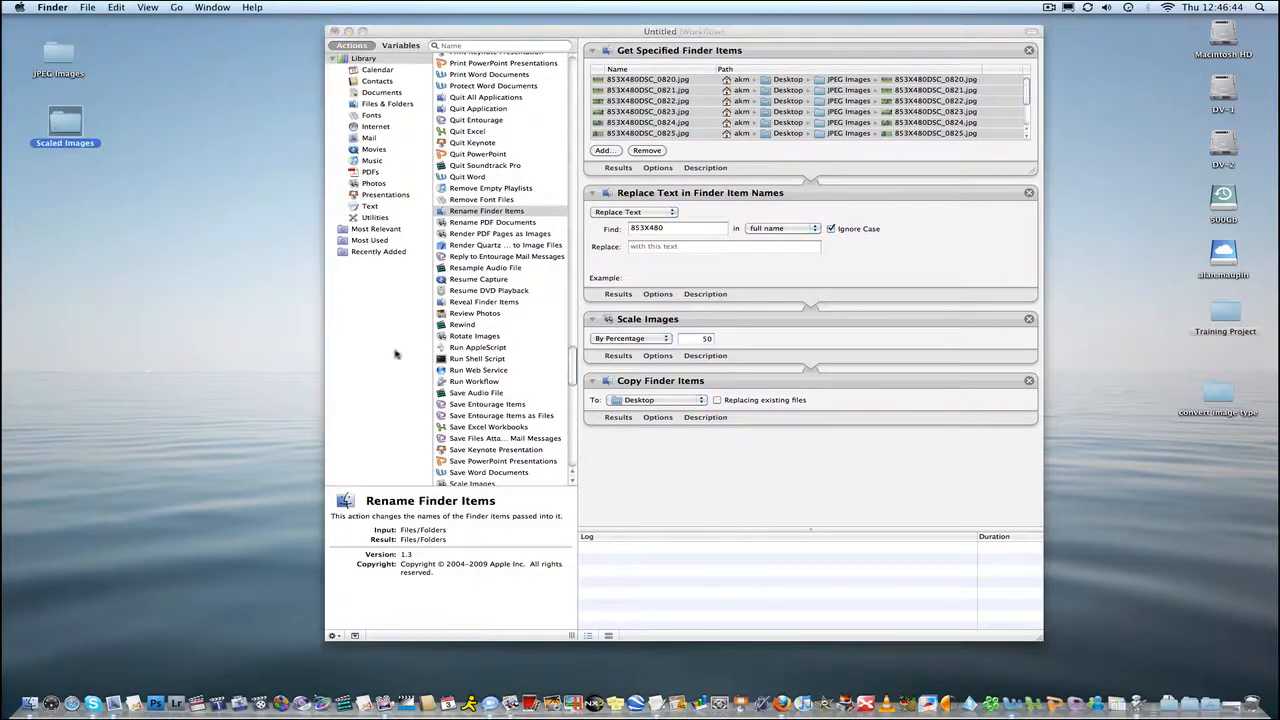
pyautogui.click(720, 466)
pyautogui.click(703, 402)
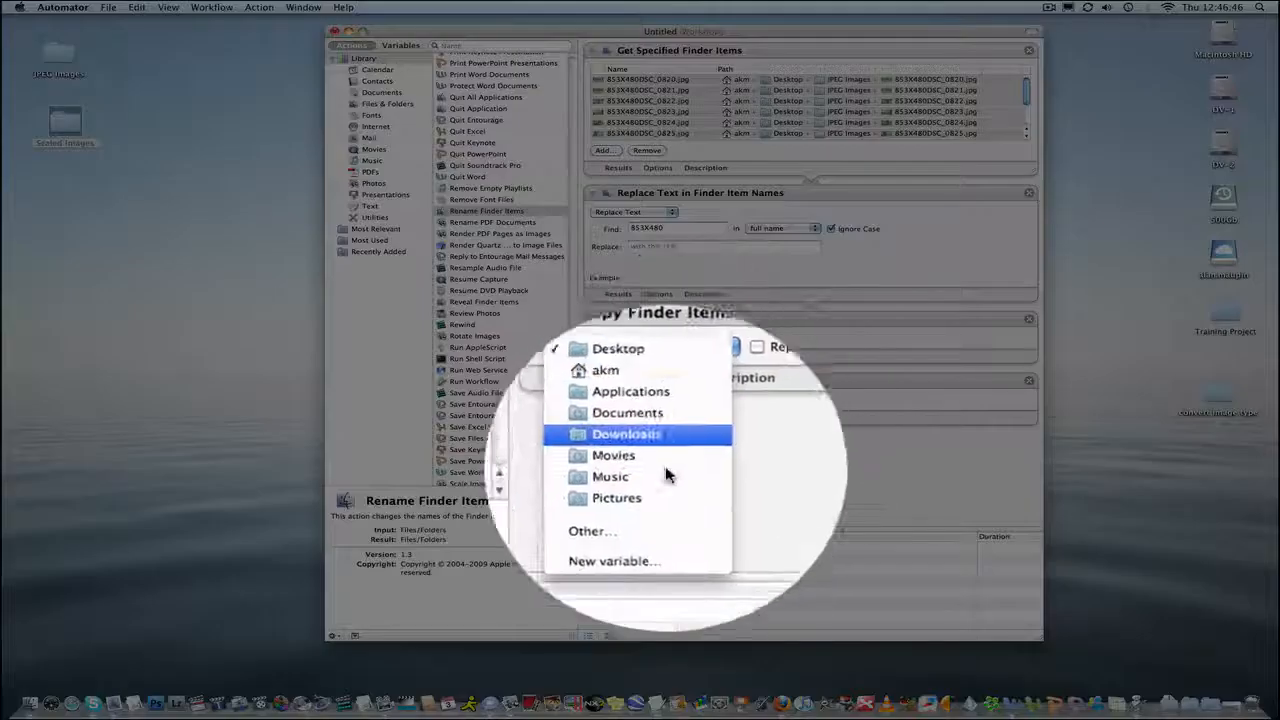
pyautogui.click(646, 504)
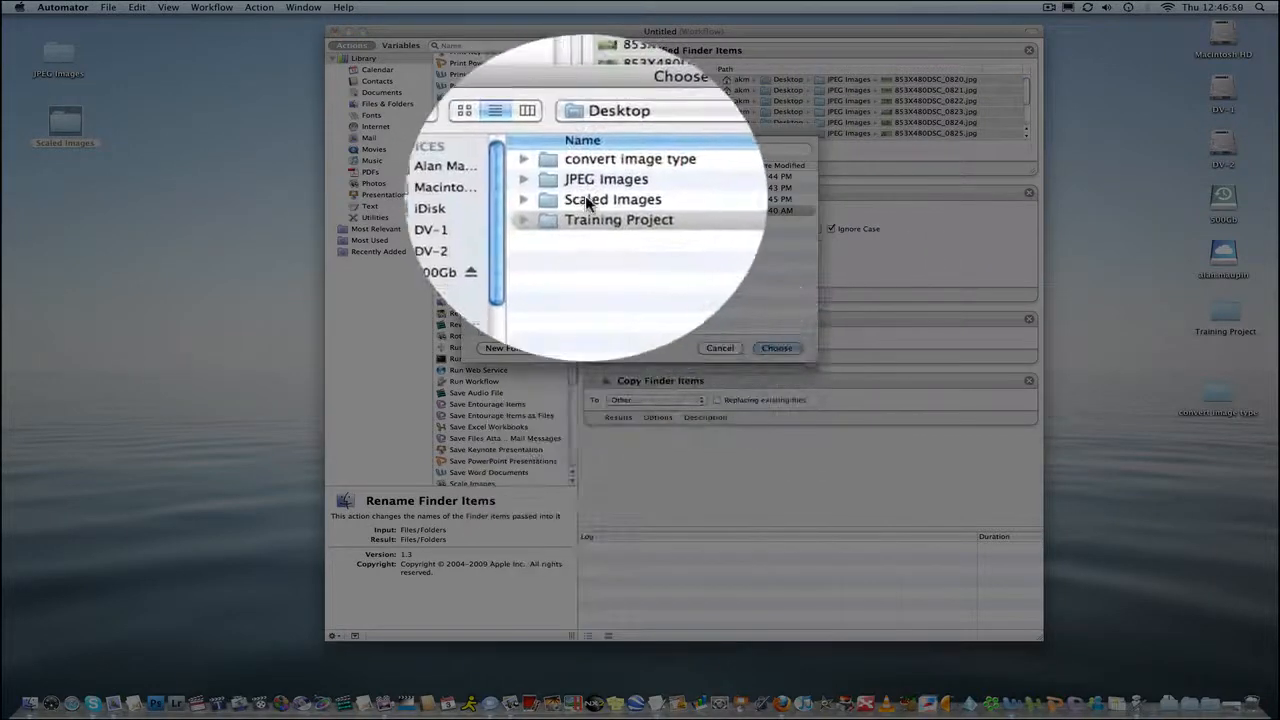
pyautogui.click(788, 348)
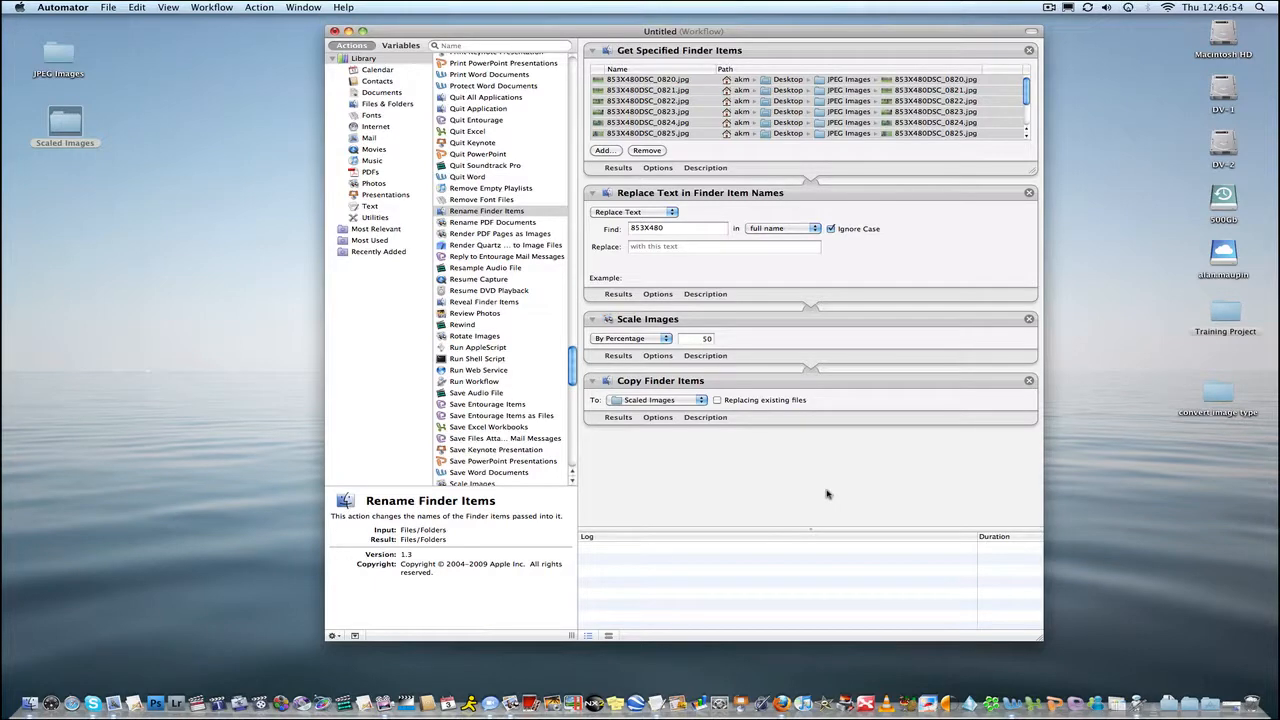
# Show the workflow toolbar and run the workflow.
pyautogui.click(1030, 32)
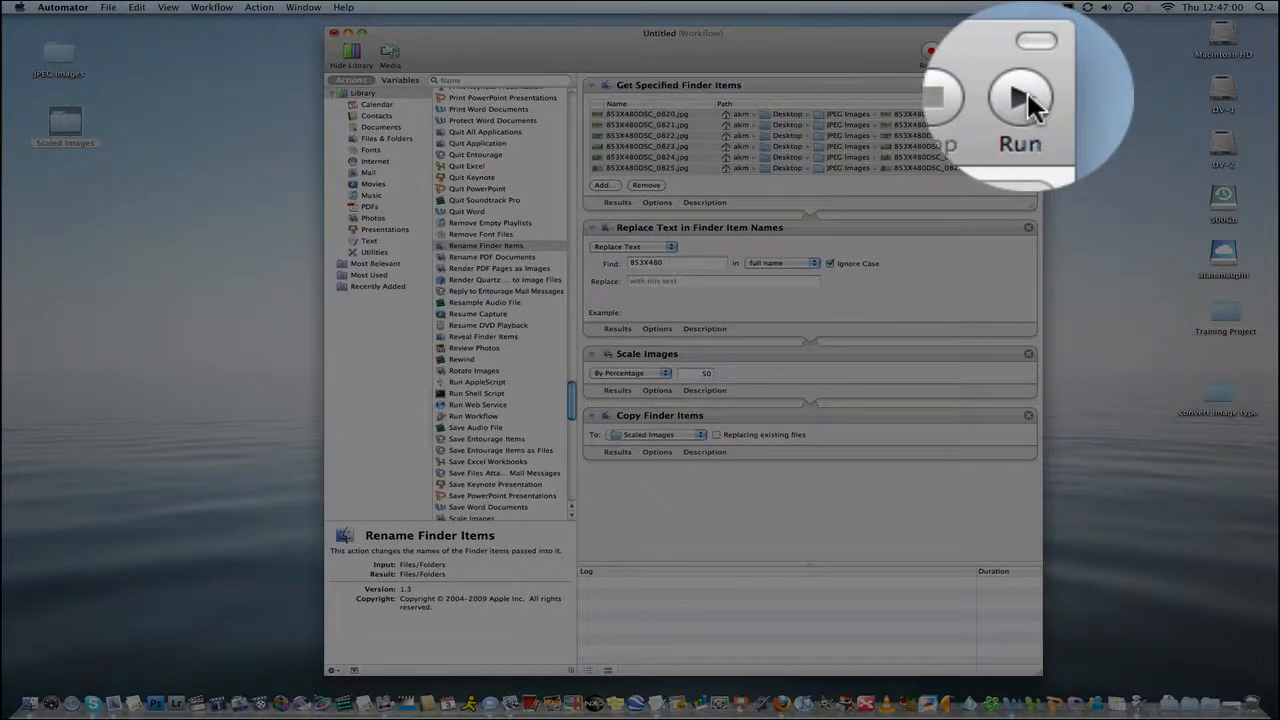
pyautogui.click(1025, 50)
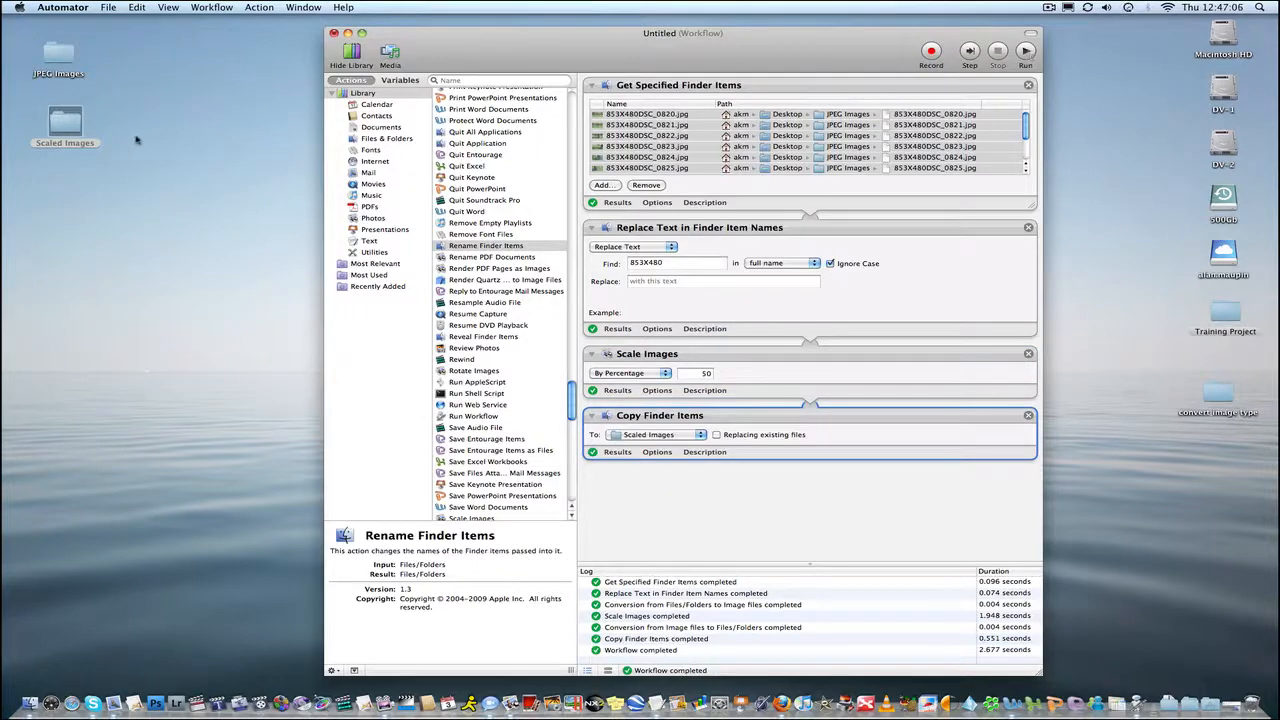
# Open the Scaled Images folder and examine the copied images' names and dimensions.
pyautogui.doubleClick(66, 126)
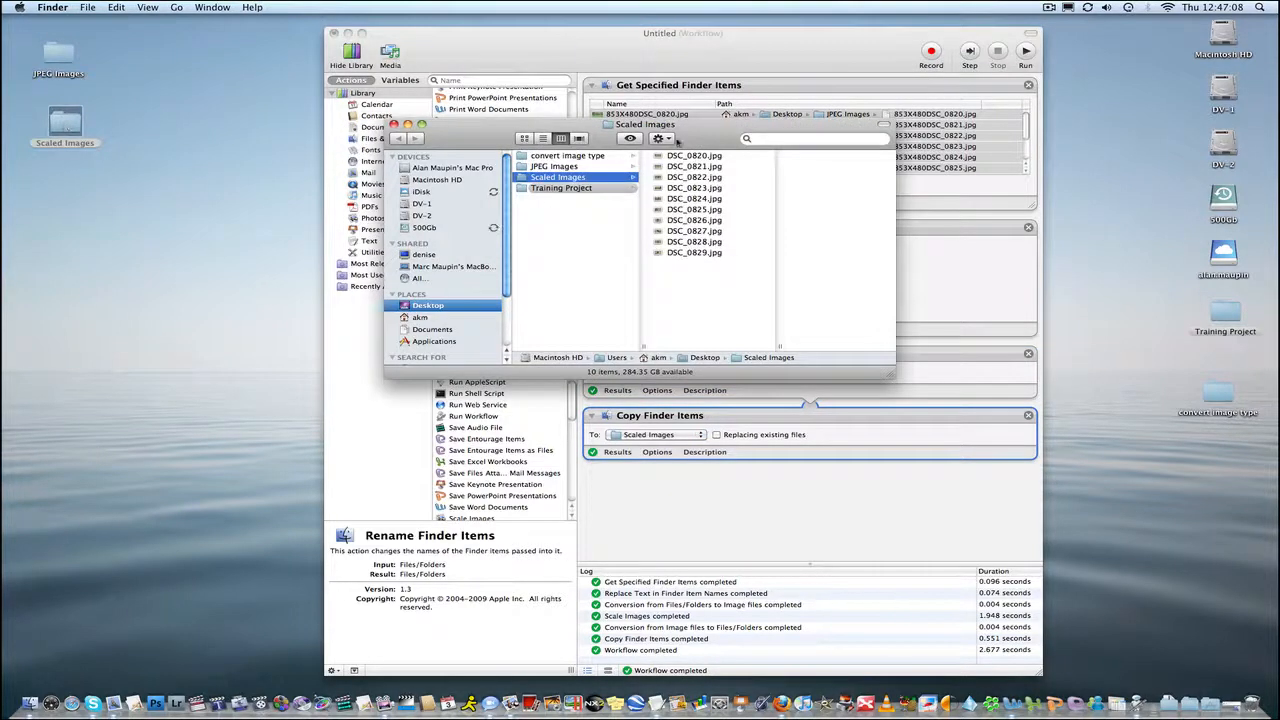
pyautogui.moveTo(692, 132); pyautogui.dragTo(431, 132)
pyautogui.moveTo(628, 375); pyautogui.dragTo(884, 483)
pyautogui.click(430, 155)
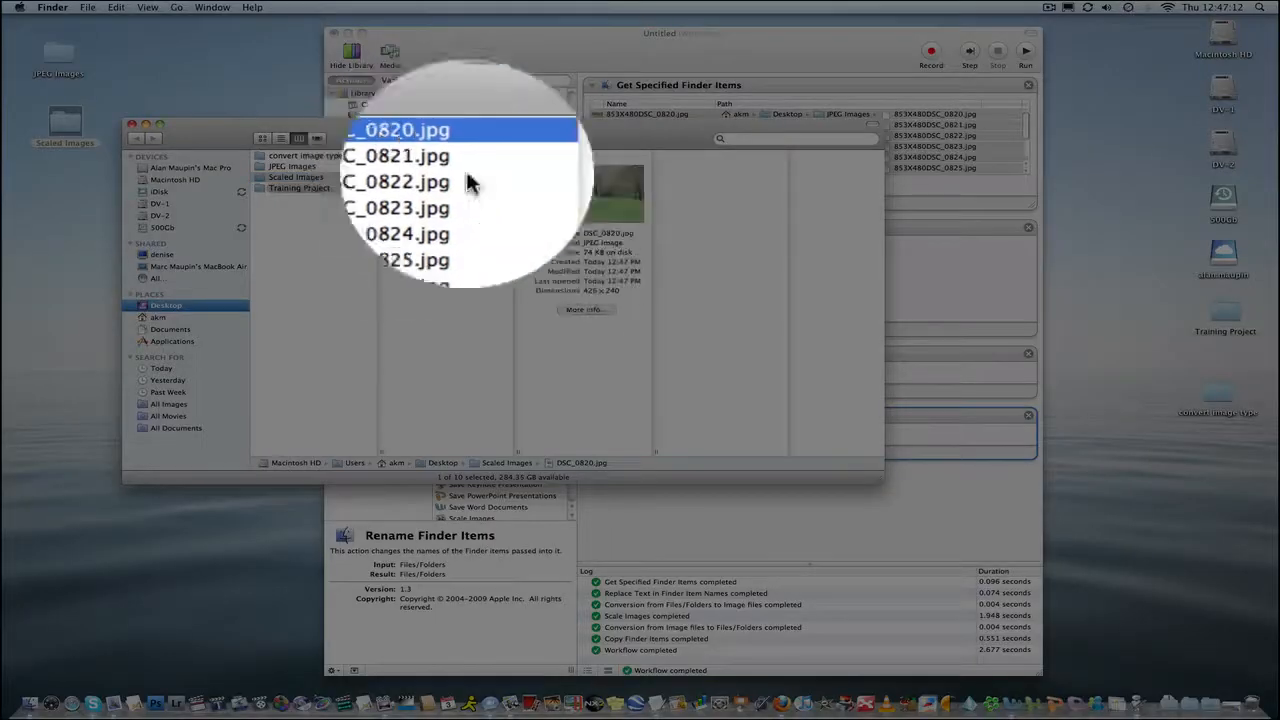
pyautogui.moveTo(584, 291); pyautogui.dragTo(626, 293)
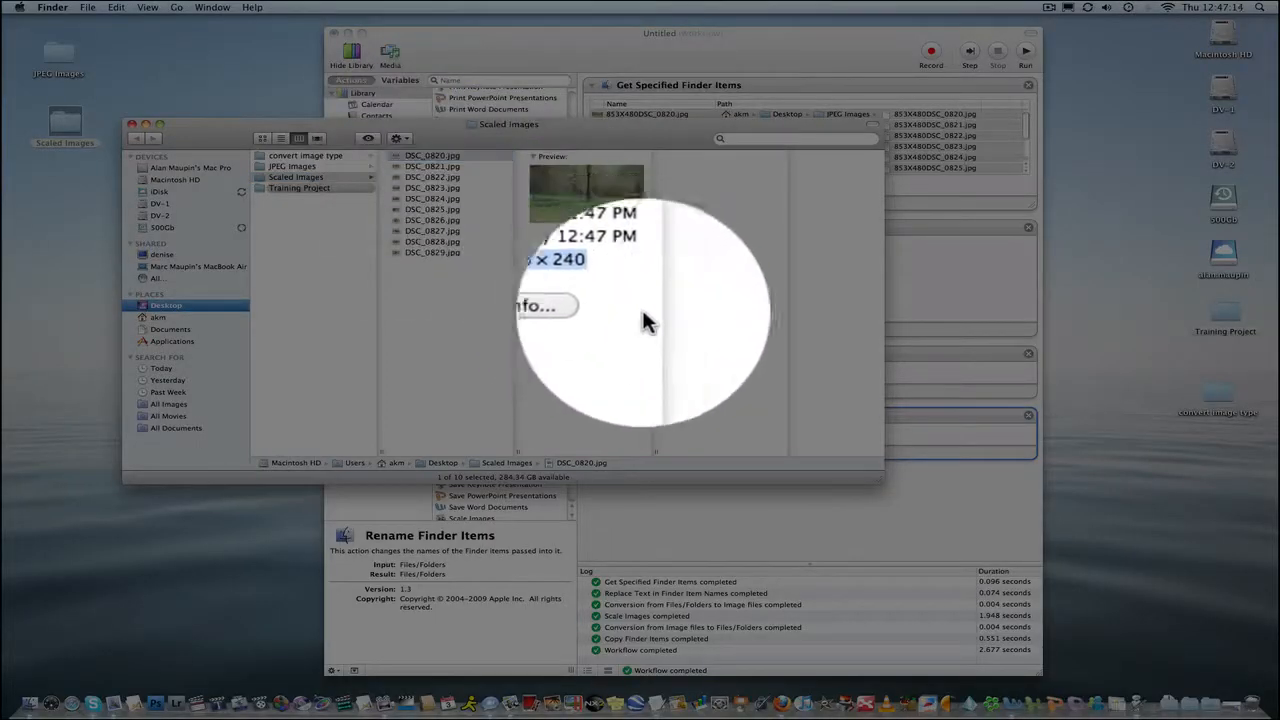